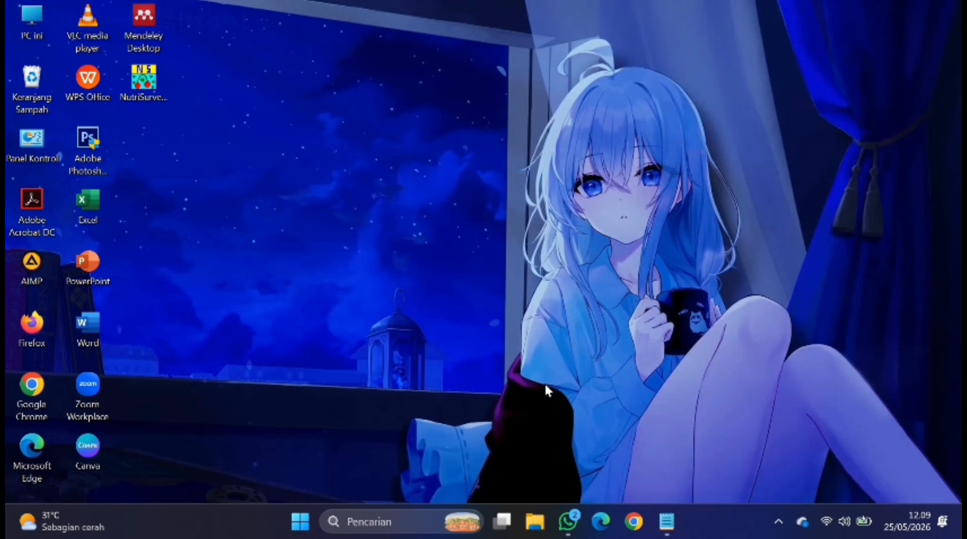
Step: Open Google Chrome, search for "nutrisurvey" and go to the NutriSurvey website at nutrisurvey.de
{"action": "left_click", "coordinate": [634, 523]}
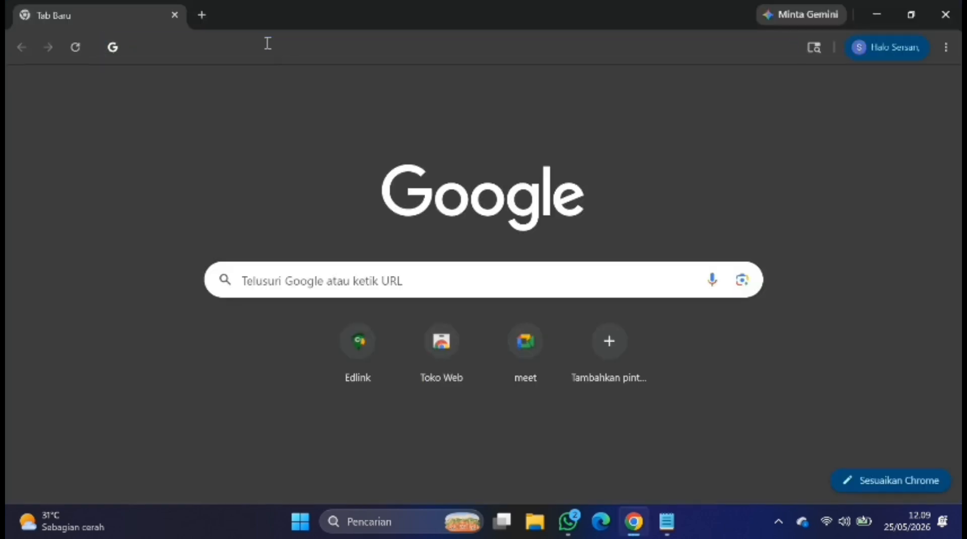
{"action": "left_click", "coordinate": [267, 44]}
{"action": "type", "text": "nutrisurvey"}
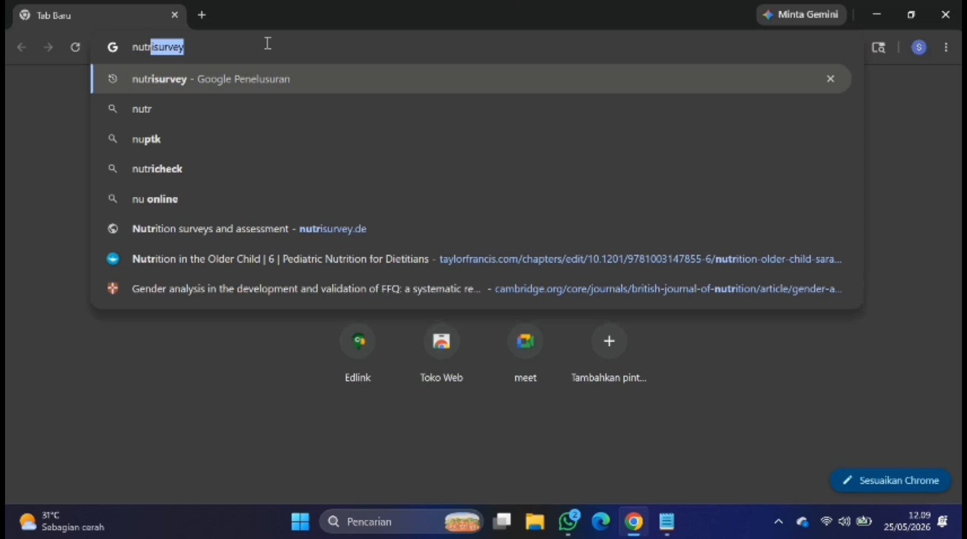
{"action": "left_click", "coordinate": [309, 78]}
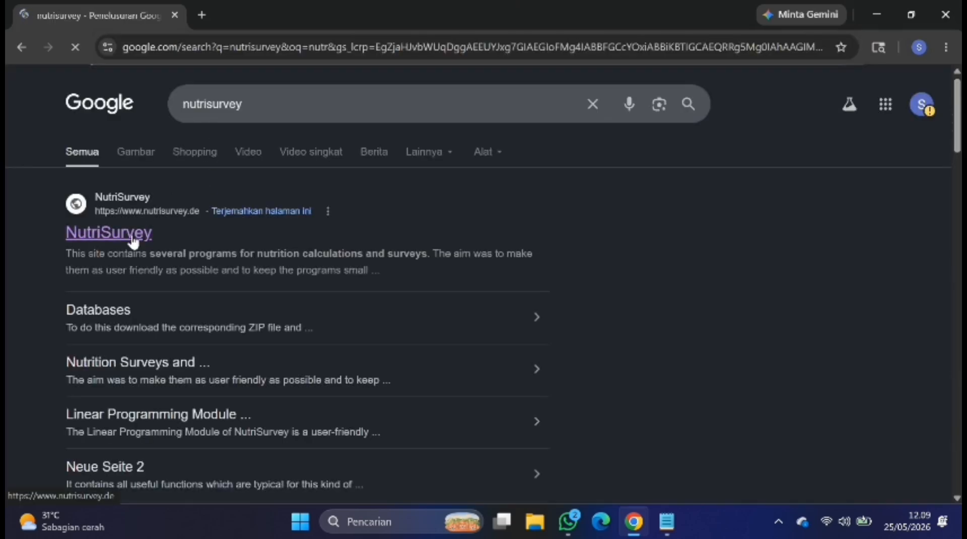
{"action": "left_click", "coordinate": [132, 235]}
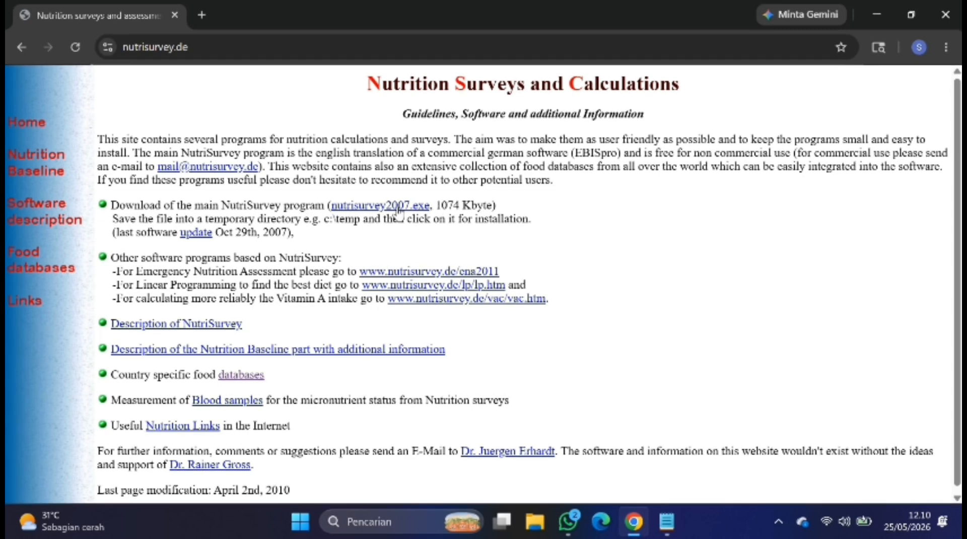
Step: Download the main program installer nutrisurvey2007.exe and check it in the recent download history
{"action": "left_click", "coordinate": [371, 206]}
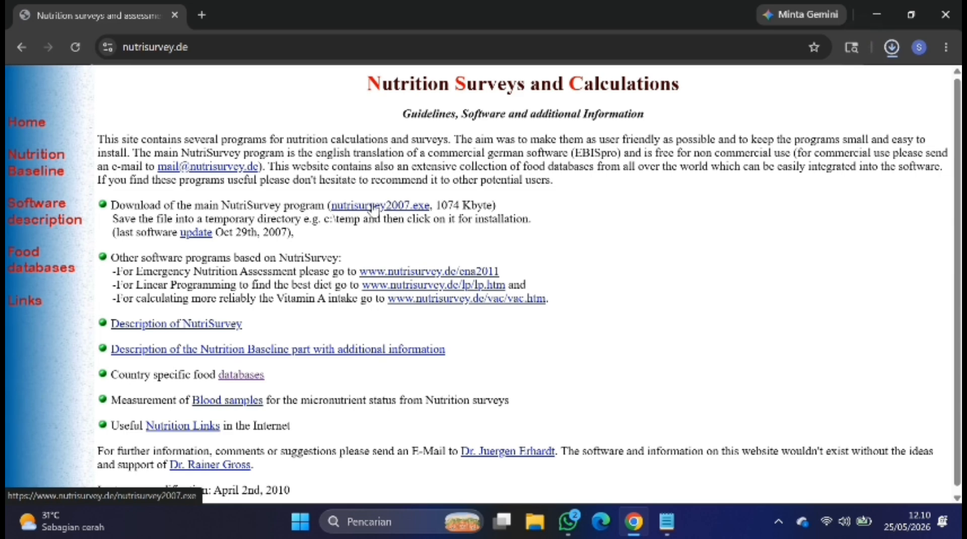
{"action": "left_click", "coordinate": [891, 49]}
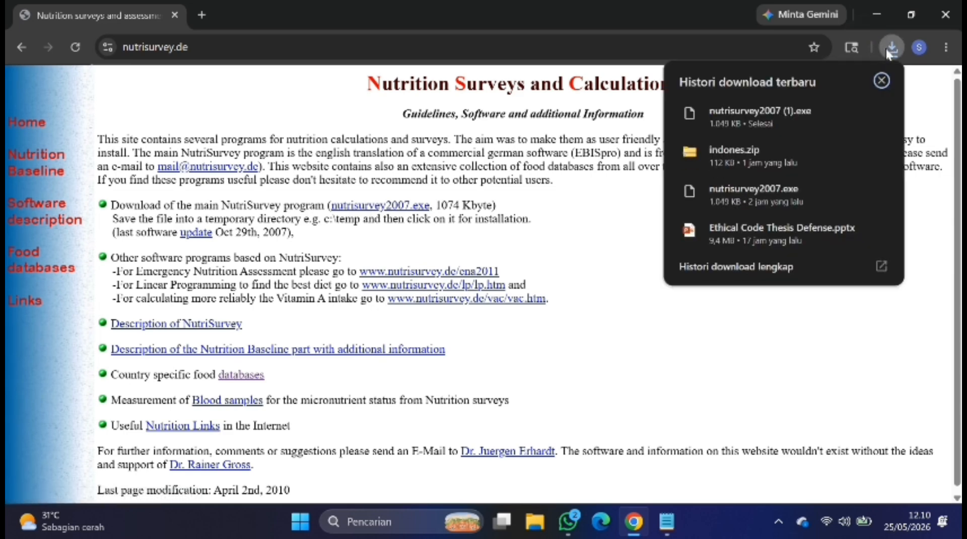
{"action": "left_click", "coordinate": [889, 49]}
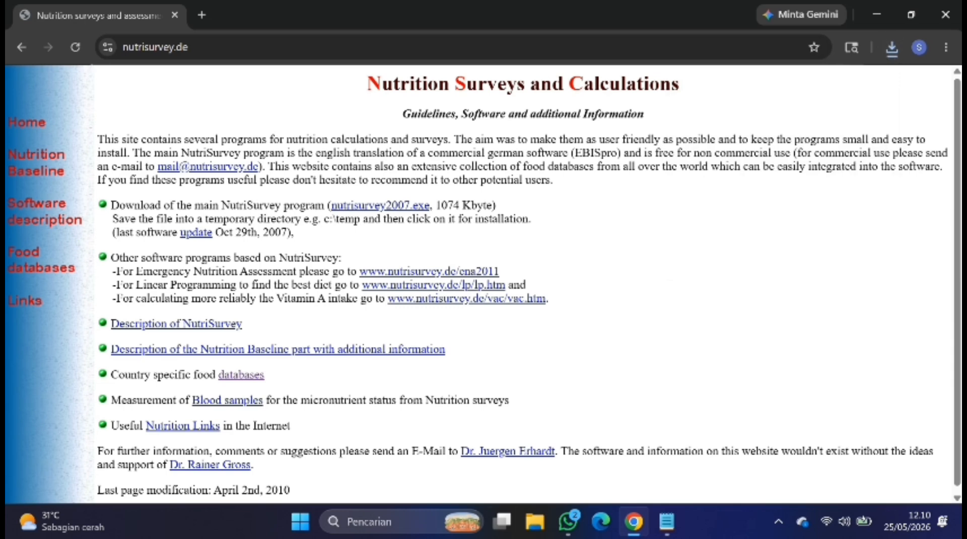
Step: Switch to File Explorer and run the nutrisurvey2007 installer from the Unduhan (Downloads) folder
{"action": "left_click", "coordinate": [532, 537]}
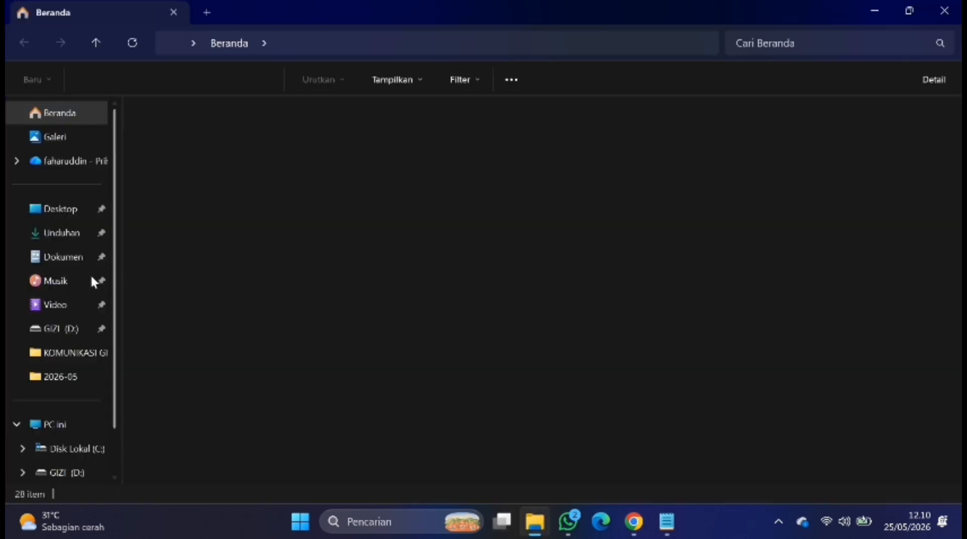
{"action": "left_click", "coordinate": [49, 235]}
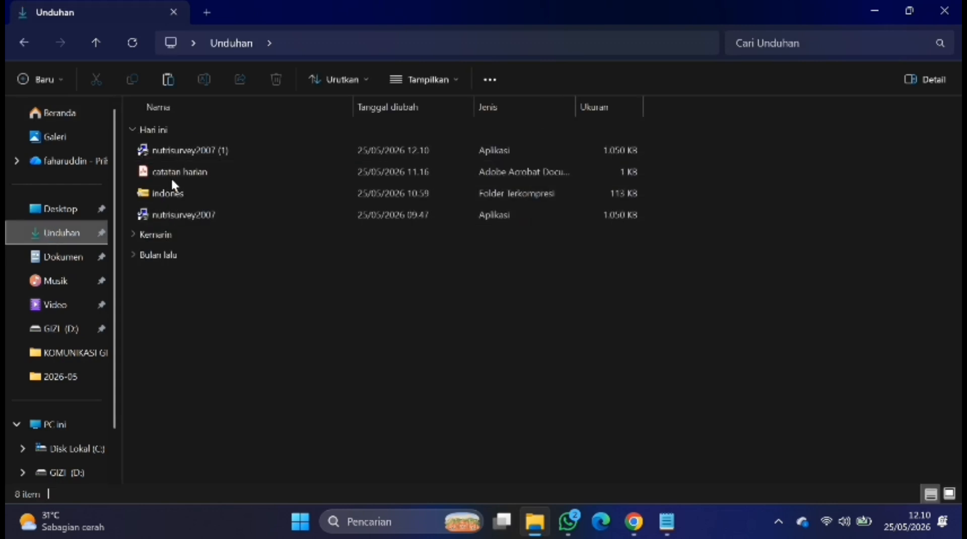
{"action": "left_click", "coordinate": [189, 216]}
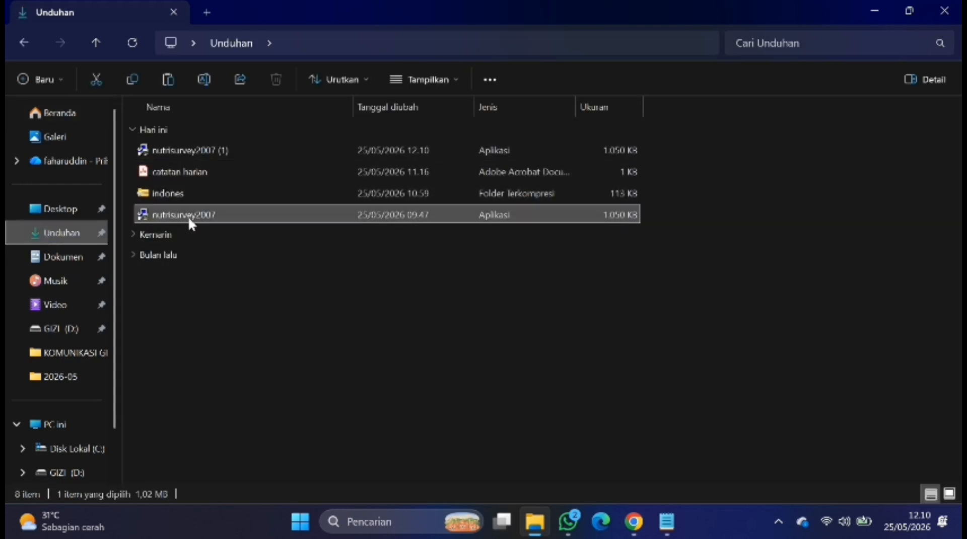
{"action": "double_click", "coordinate": [228, 220]}
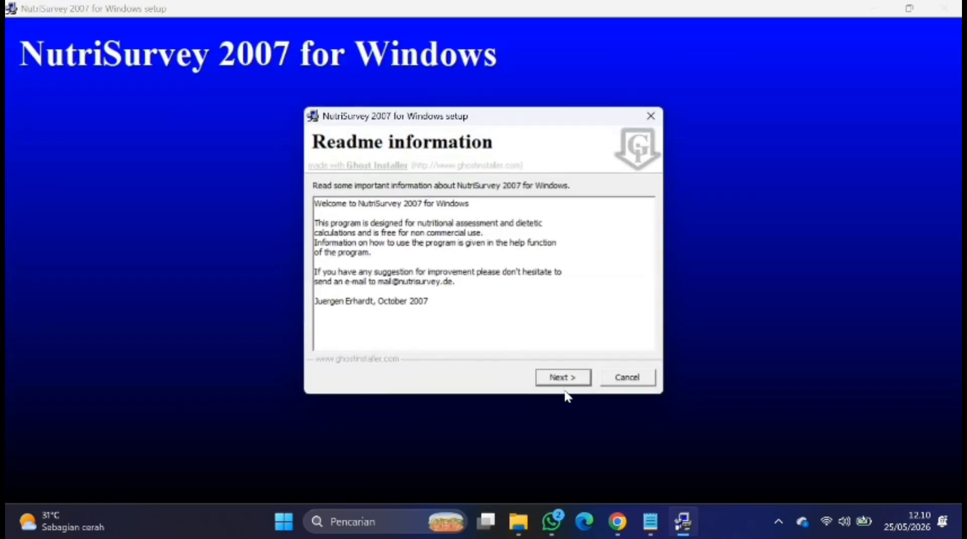
Step: Install NutriSurvey 2007 into C:\nutrisurvey2007, accepting the use of the existing directory, and exit the setup
{"action": "left_click", "coordinate": [562, 377]}
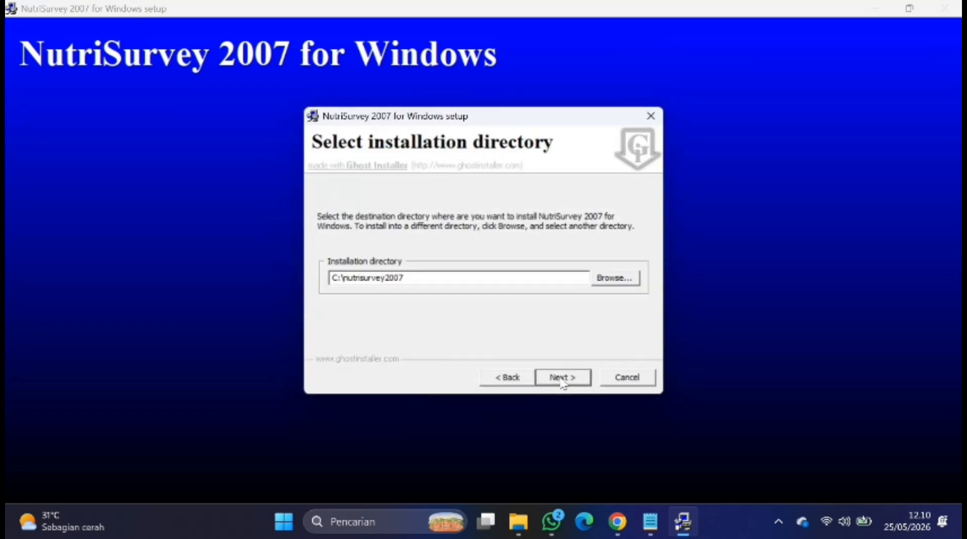
{"action": "left_click", "coordinate": [562, 377]}
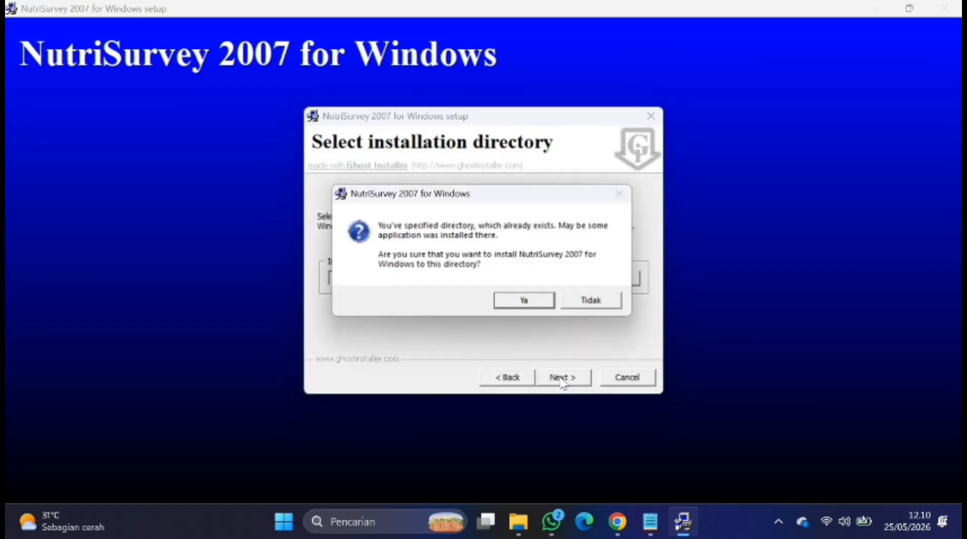
{"action": "left_click", "coordinate": [526, 300]}
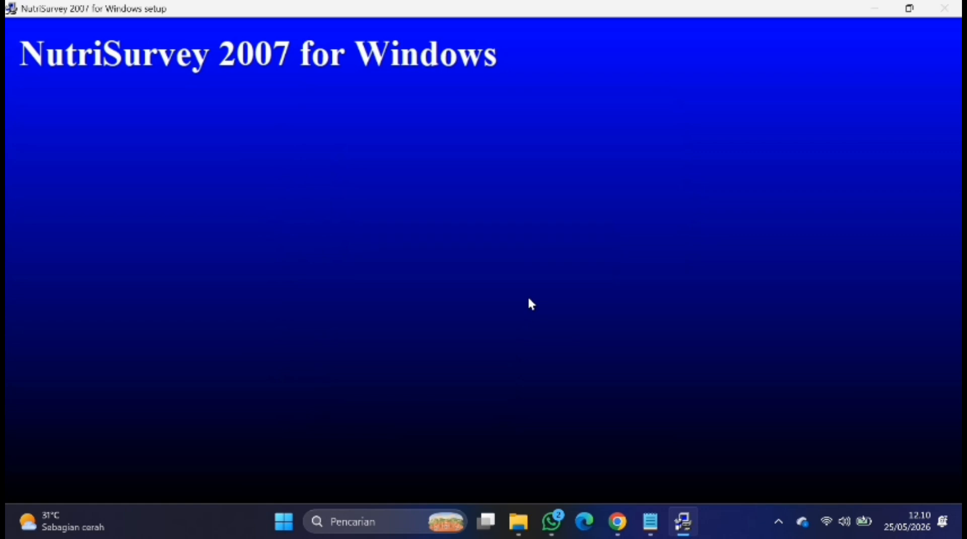
{"action": "left_click", "coordinate": [392, 315]}
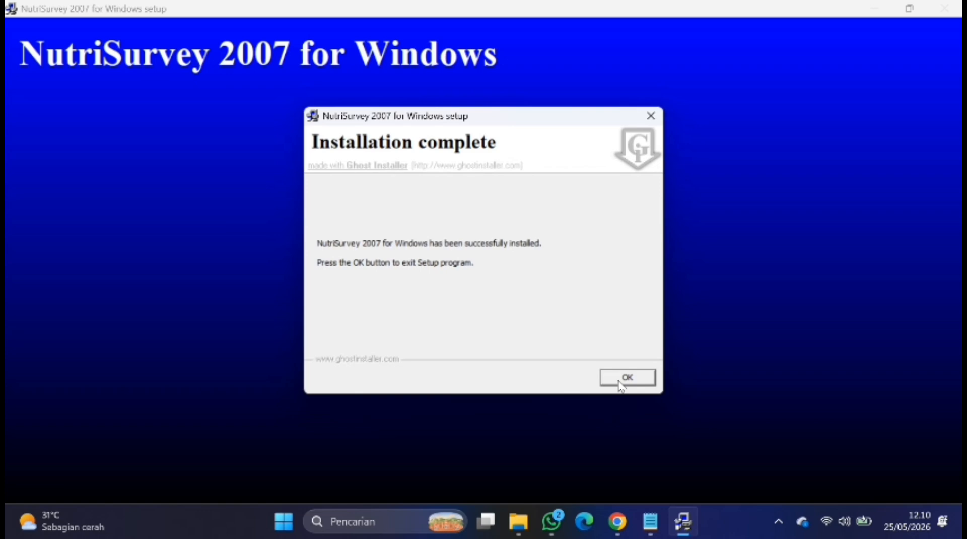
{"action": "left_click", "coordinate": [619, 385]}
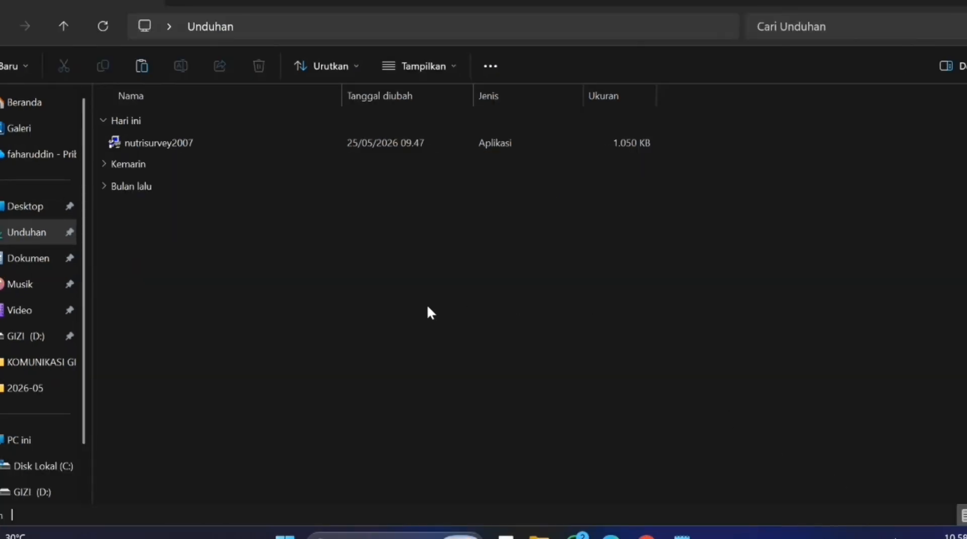
Step: Return to the NutriSurvey website in Chrome and download the Indonesian food database from the country specific databases
{"action": "left_click", "coordinate": [252, 149]}
{"action": "left_click", "coordinate": [254, 150]}
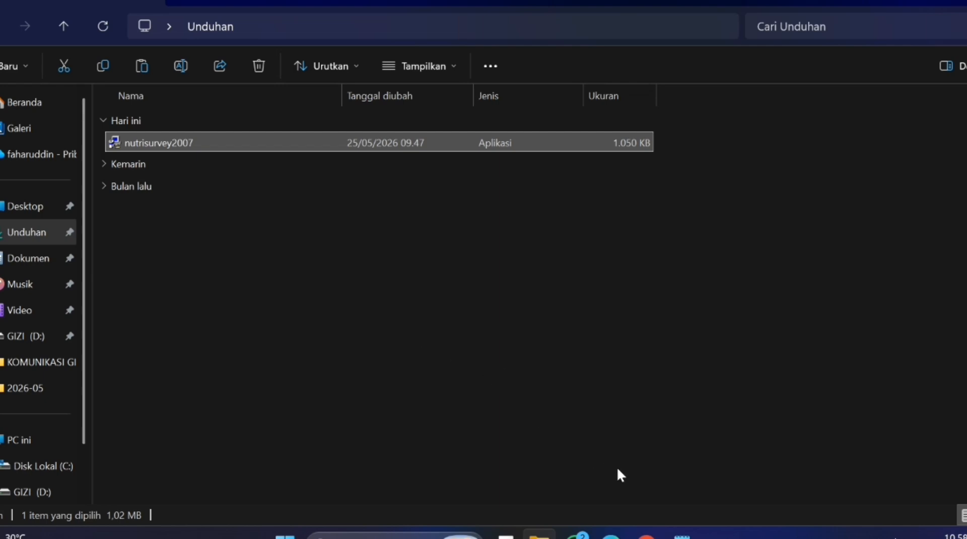
{"action": "mouse_move", "coordinate": [646, 534]}
{"action": "left_click", "coordinate": [619, 509]}
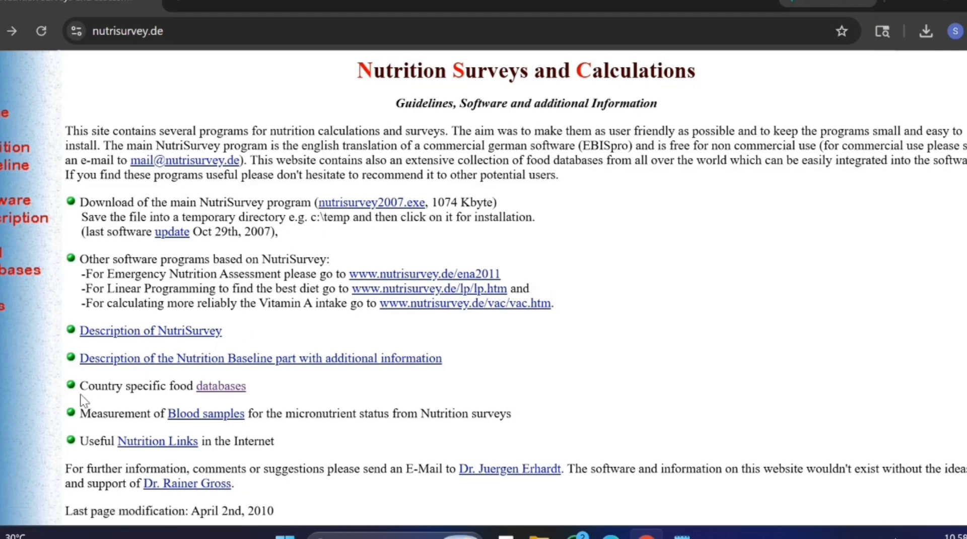
{"action": "left_click", "coordinate": [217, 389]}
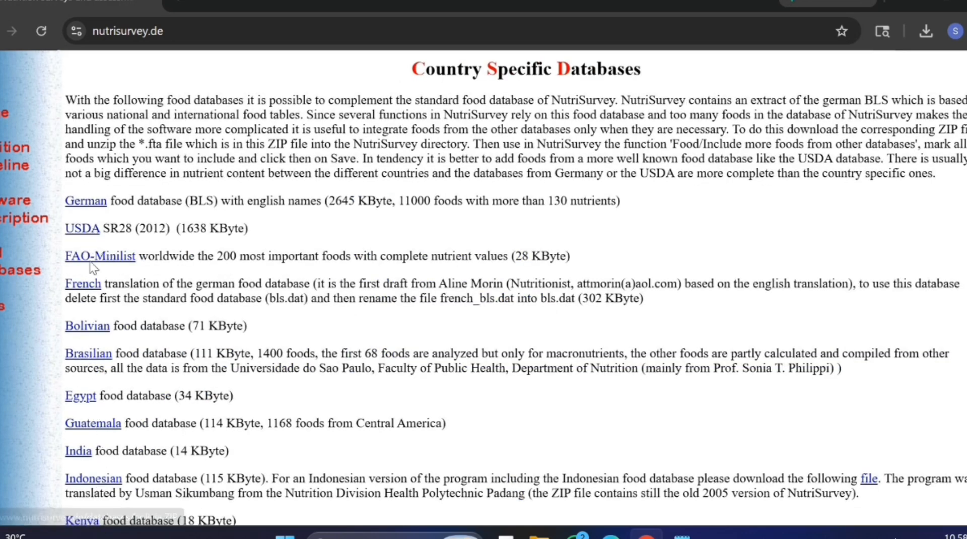
{"action": "scroll", "coordinate": [177, 417], "scroll_direction": "down", "scroll_amount": 2}
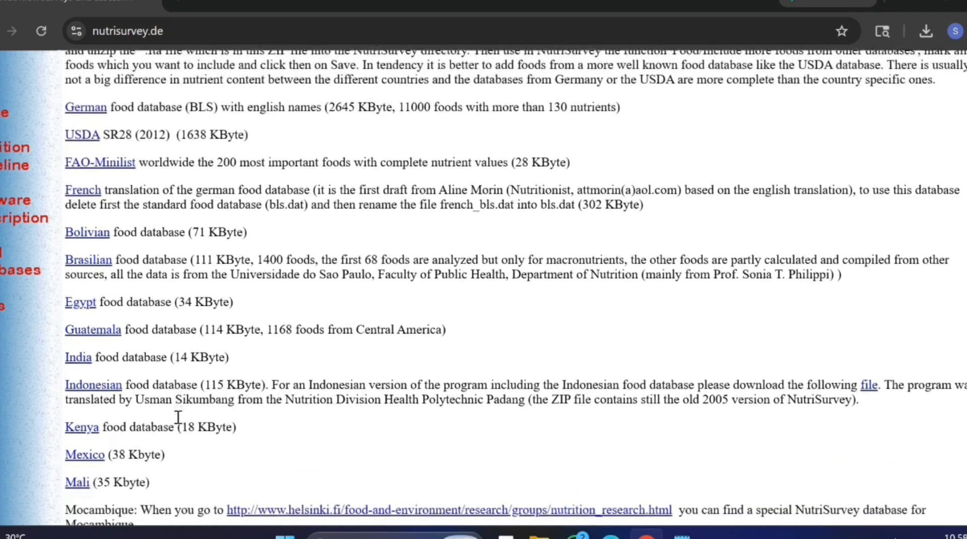
{"action": "left_click", "coordinate": [108, 384]}
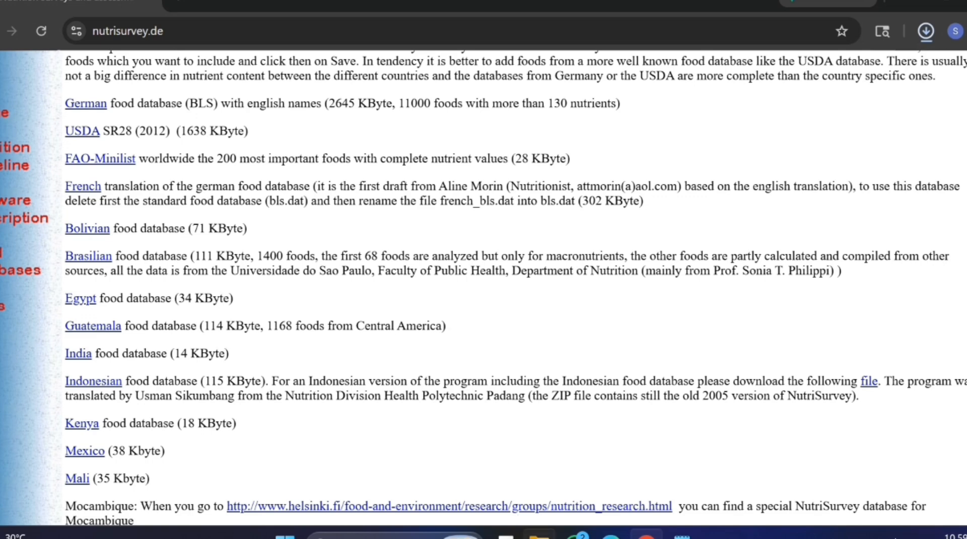
Step: Switch to File Explorer, open the indones archive in Unduhan and copy its indo.fta file
{"action": "mouse_move", "coordinate": [539, 534]}
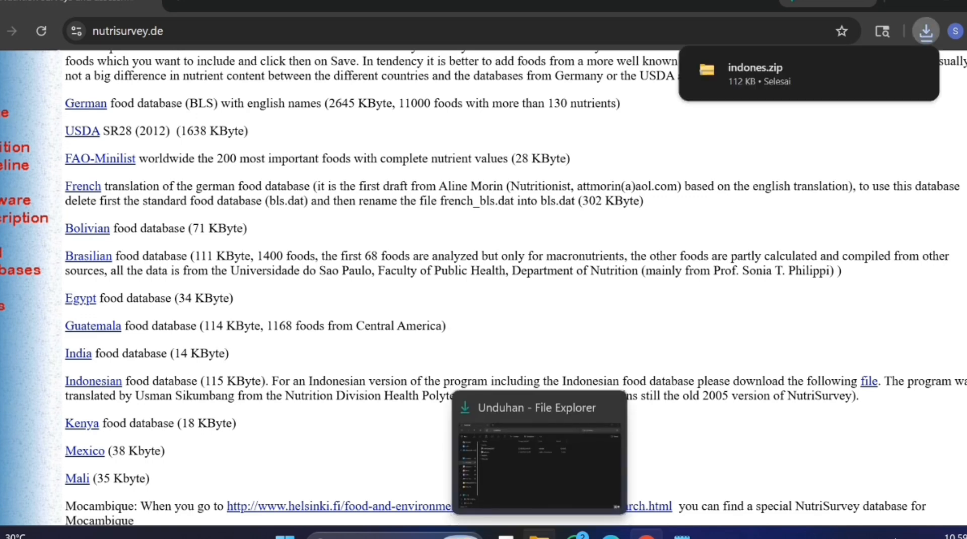
{"action": "left_click", "coordinate": [539, 534]}
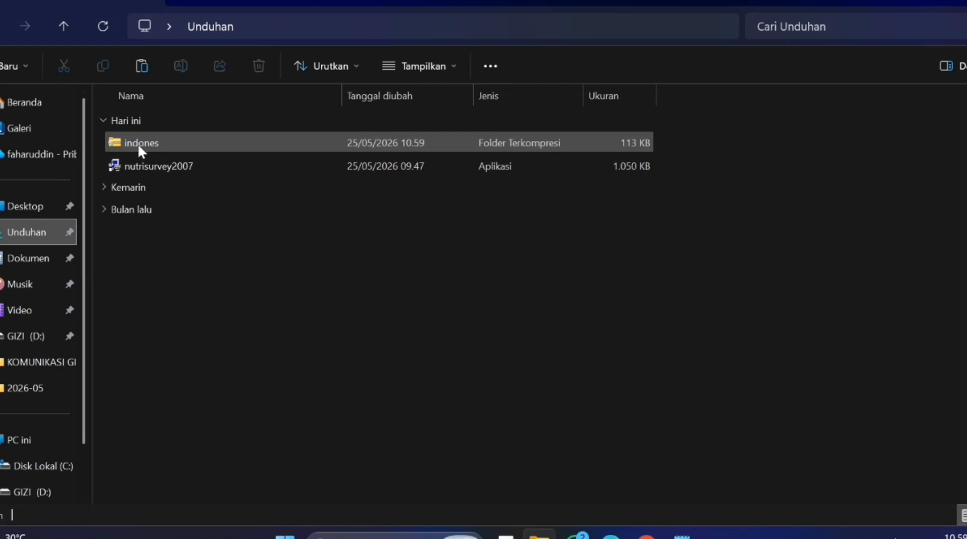
{"action": "double_click", "coordinate": [144, 142]}
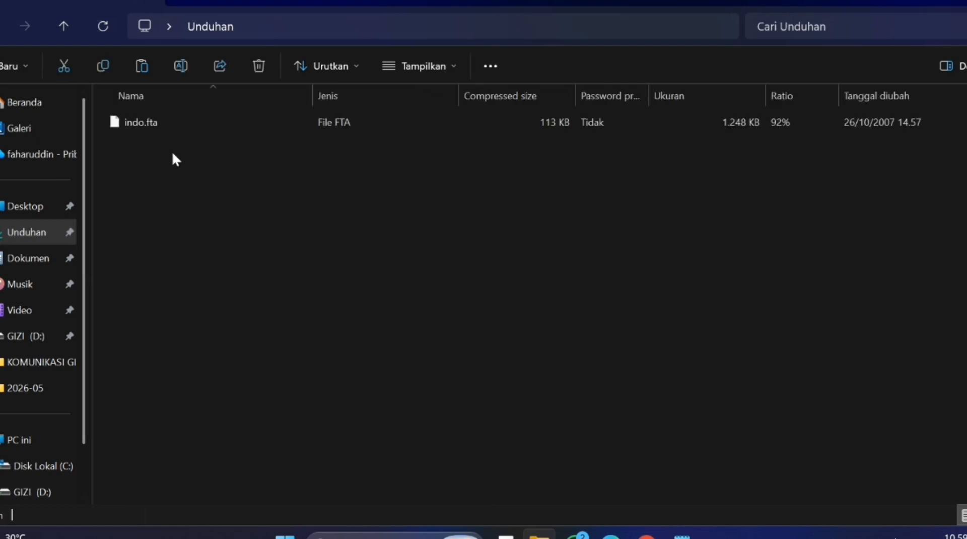
{"action": "left_click", "coordinate": [135, 123]}
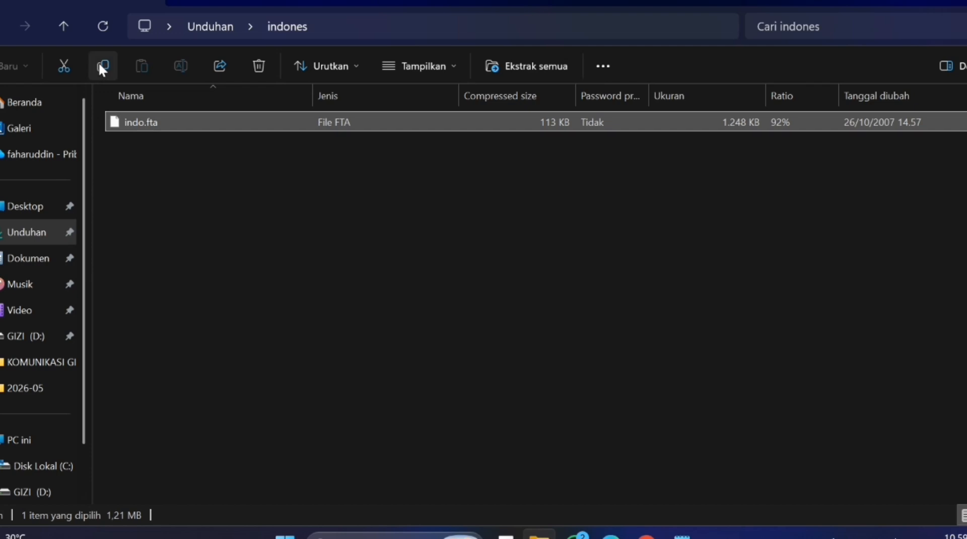
Step: Paste indo.fta into the nutrisurvey2007 folder on Disk Lokal (C:), replacing the existing file
{"action": "left_click", "coordinate": [62, 470]}
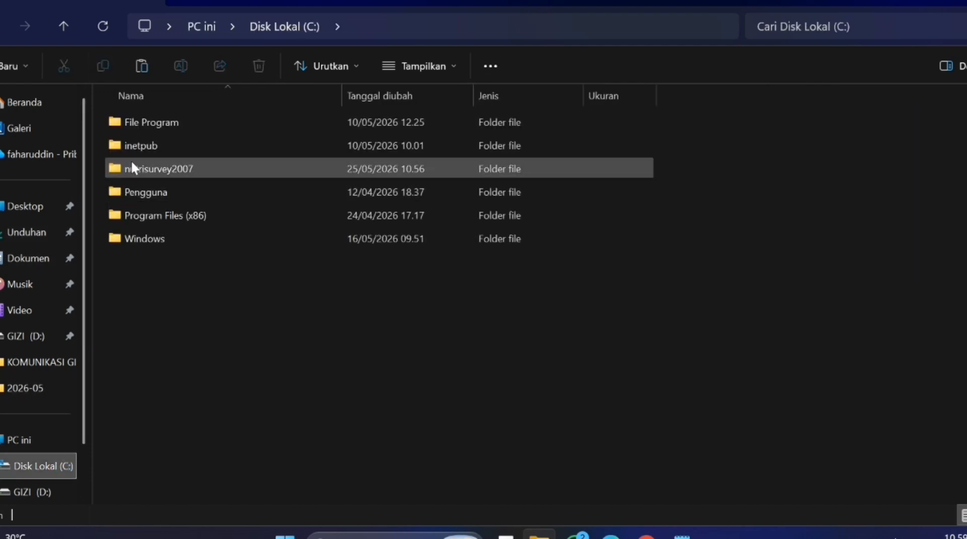
{"action": "left_click", "coordinate": [168, 171]}
{"action": "double_click", "coordinate": [167, 169]}
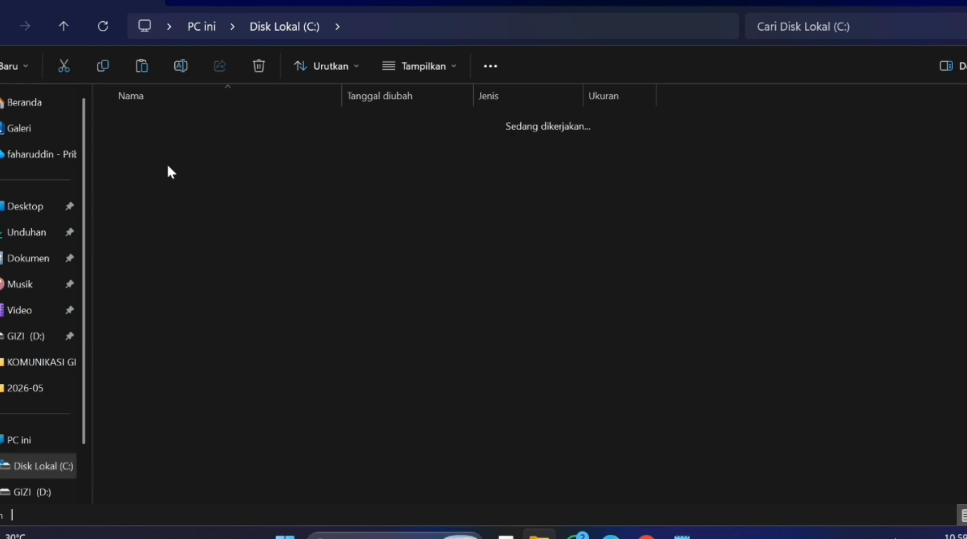
{"action": "left_click", "coordinate": [132, 71]}
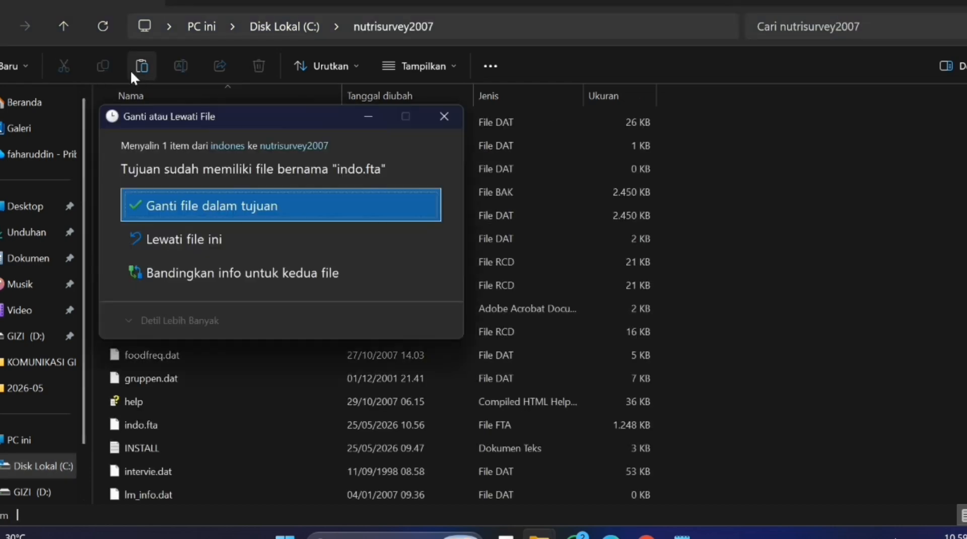
{"action": "left_click", "coordinate": [222, 212]}
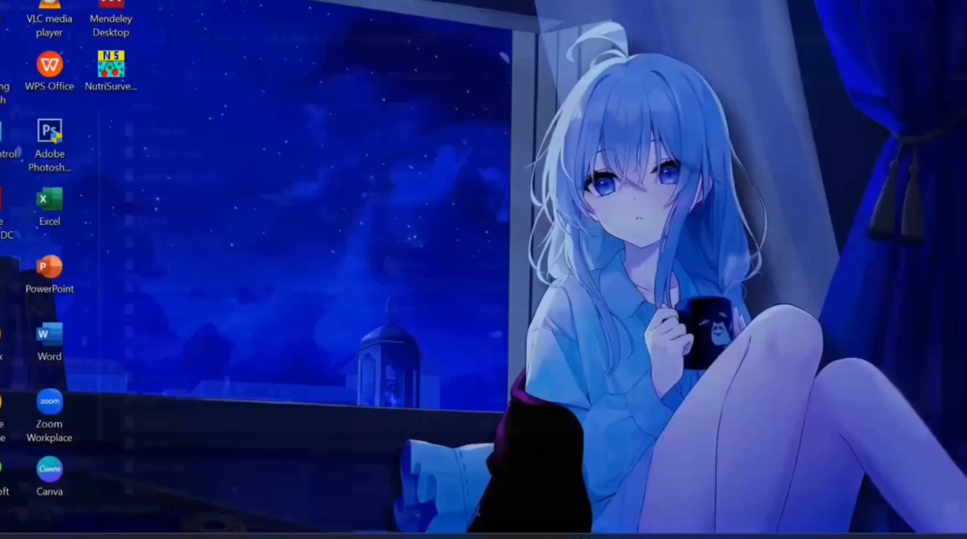
Step: Launch NutriSurvey from the desktop and open indo.fta as the database for including more foods
{"action": "double_click", "coordinate": [113, 65]}
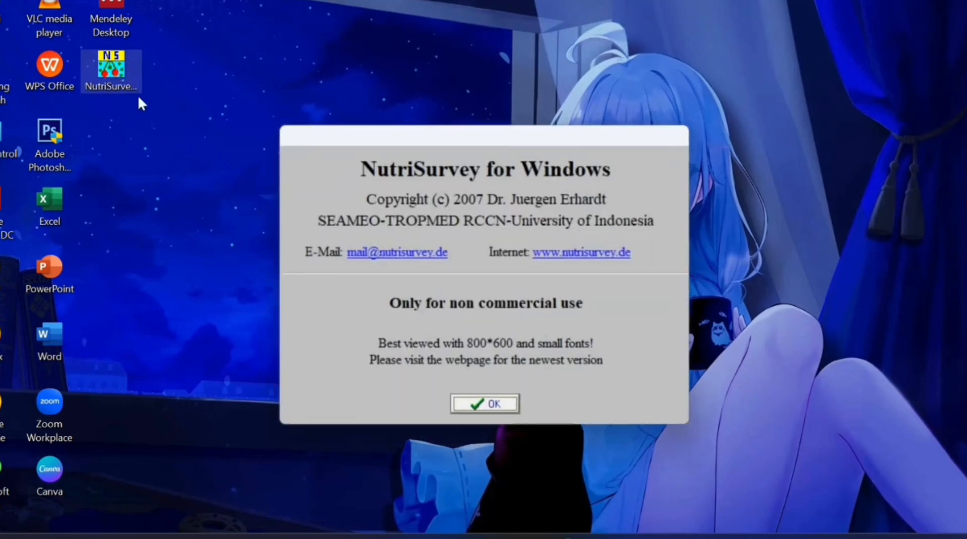
{"action": "left_click", "coordinate": [471, 406]}
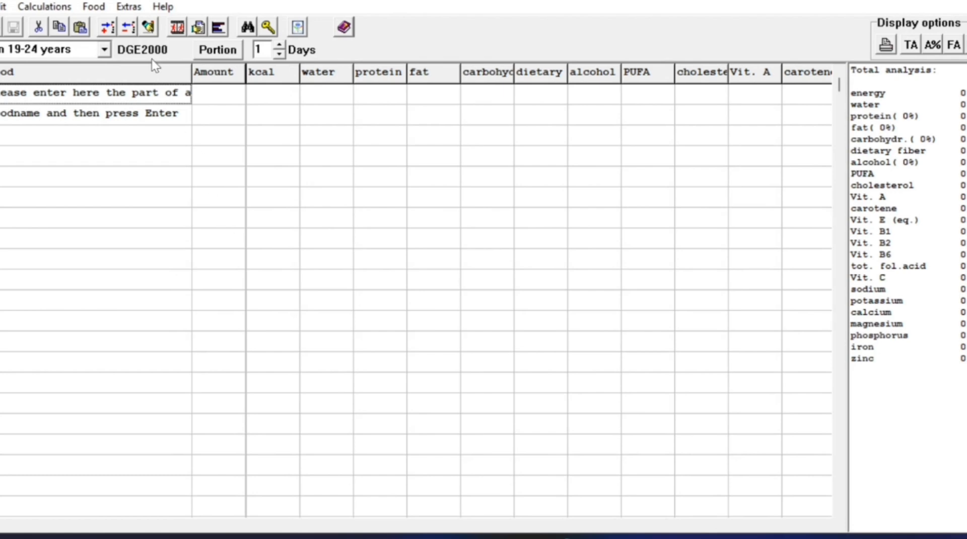
{"action": "left_click", "coordinate": [95, 6]}
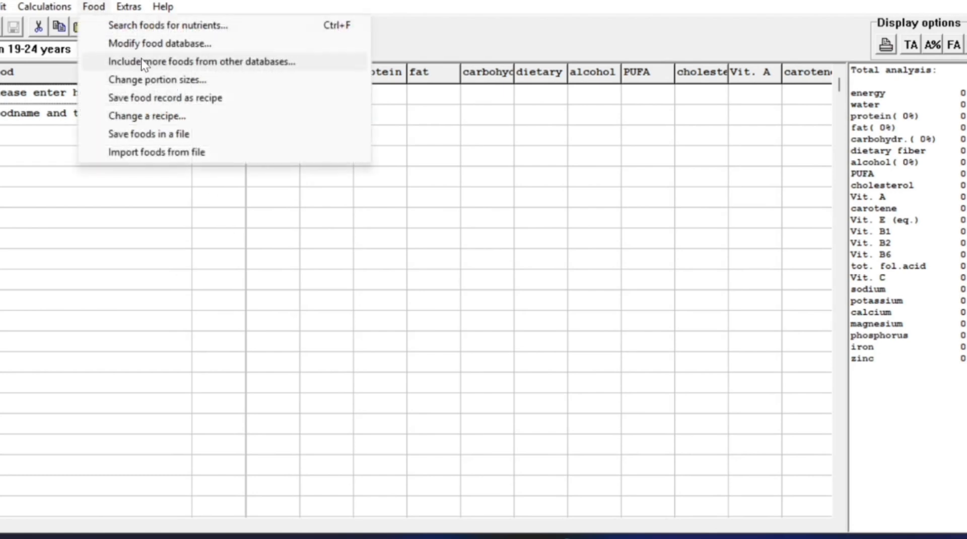
{"action": "left_click", "coordinate": [263, 67]}
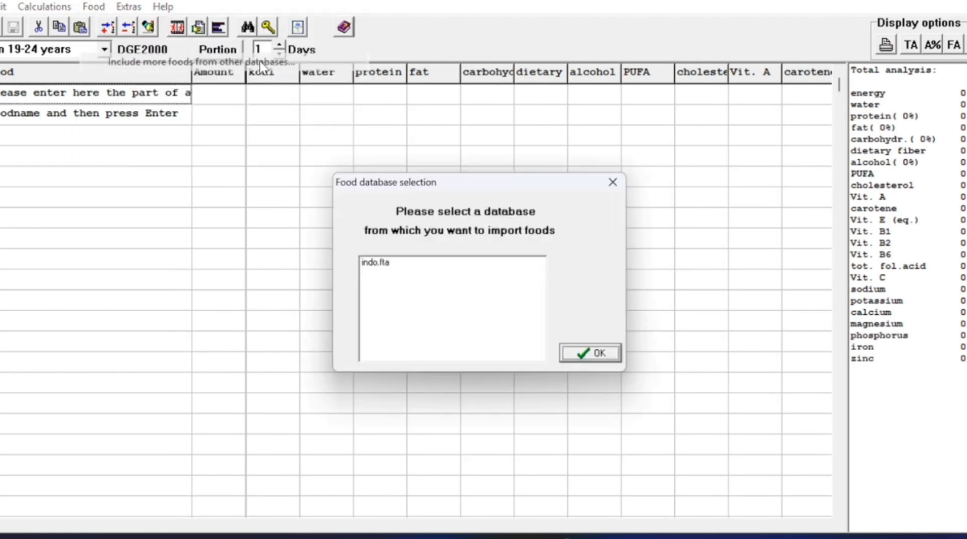
{"action": "left_click", "coordinate": [374, 267]}
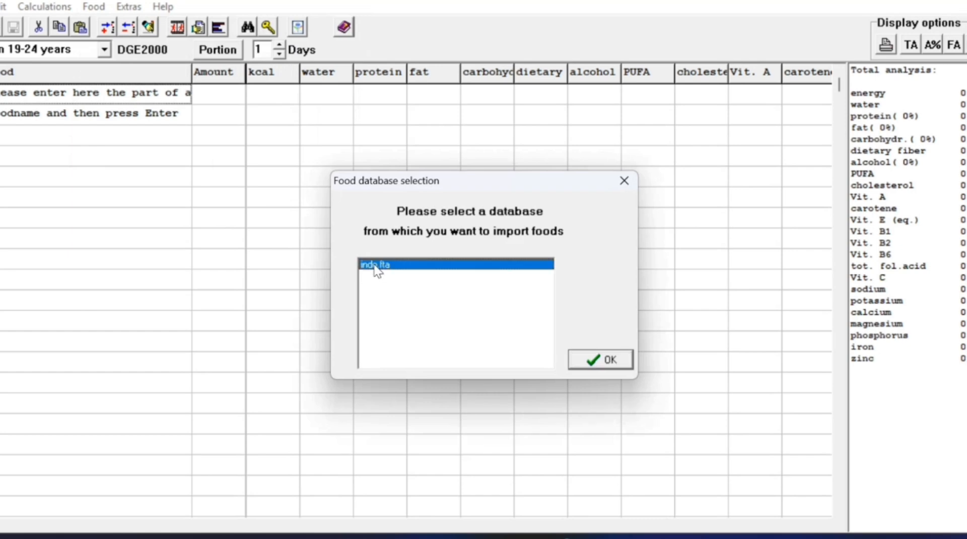
{"action": "left_click", "coordinate": [592, 359]}
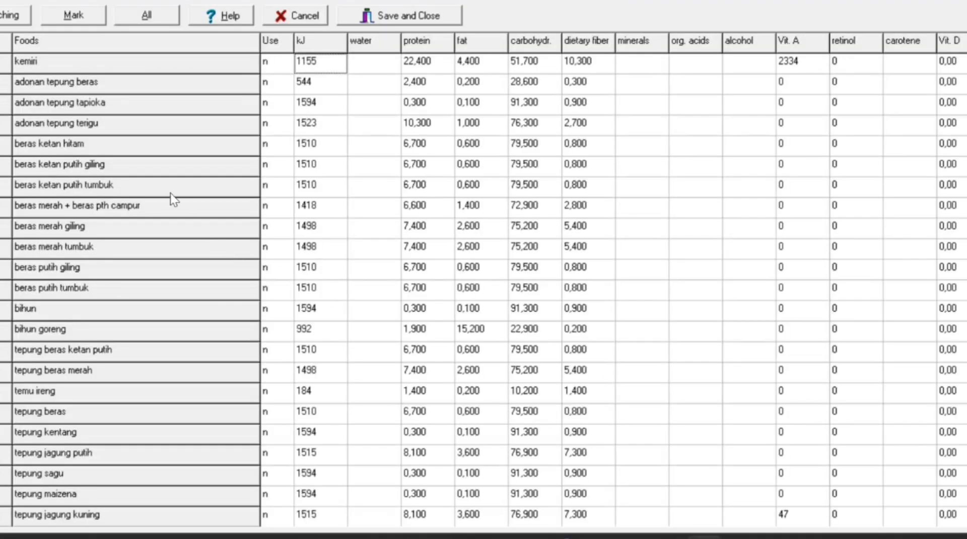
Step: Mark all foods in the Indonesian list for transfer into the standard database, save the selection and confirm
{"action": "scroll", "coordinate": [170, 193], "scroll_direction": "down", "scroll_amount": 20}
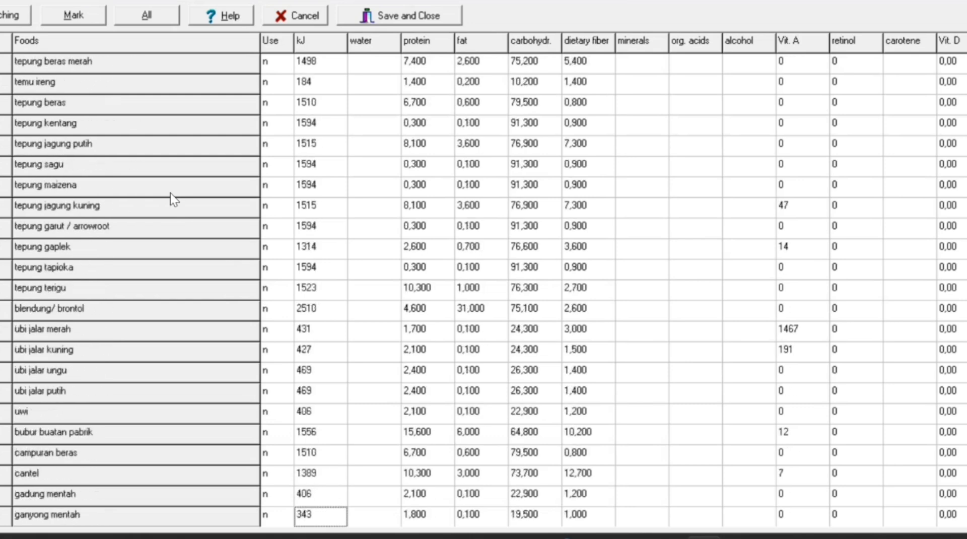
{"action": "scroll", "coordinate": [170, 192], "scroll_direction": "up", "scroll_amount": 1}
{"action": "scroll", "coordinate": [170, 192], "scroll_direction": "up", "scroll_amount": 20}
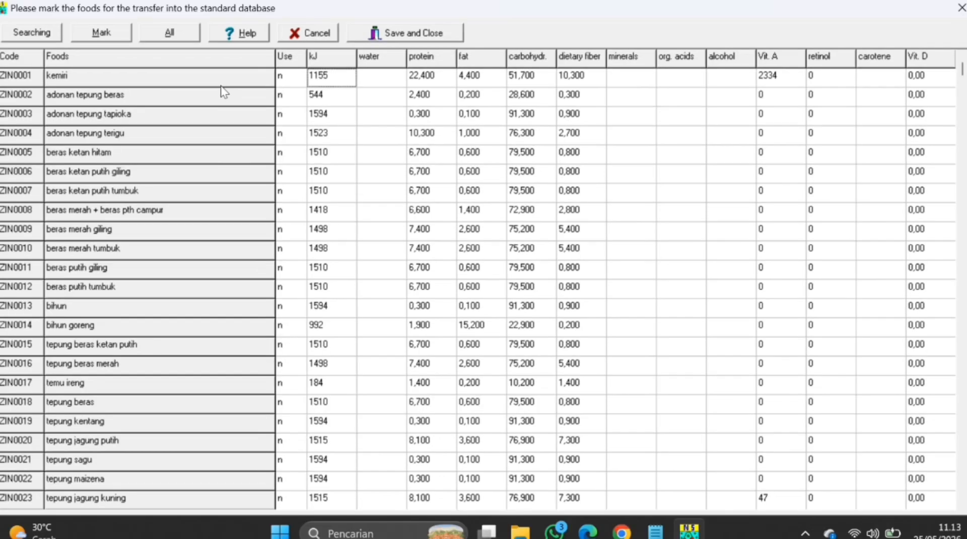
{"action": "left_click", "coordinate": [284, 73]}
{"action": "left_click", "coordinate": [79, 33]}
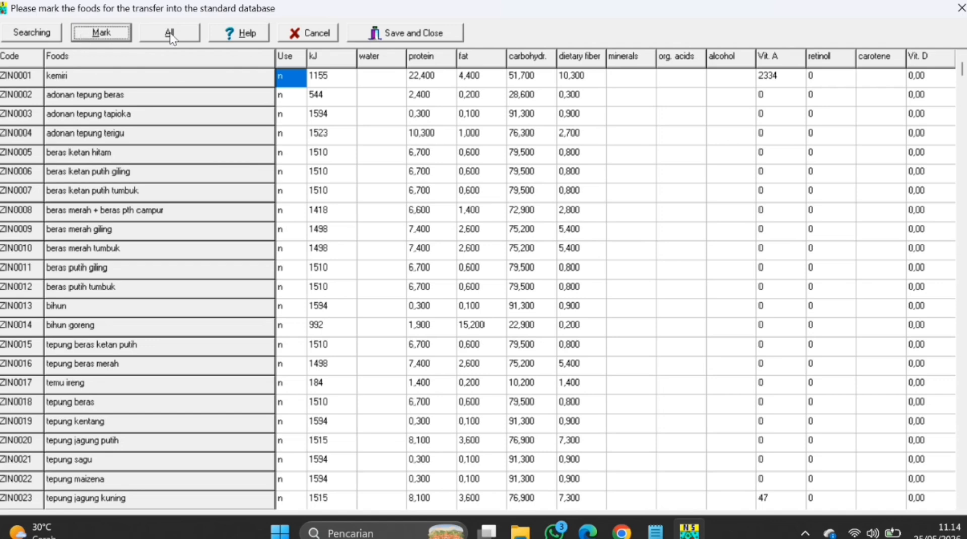
{"action": "left_click", "coordinate": [171, 36]}
{"action": "left_click", "coordinate": [102, 34]}
{"action": "left_click", "coordinate": [374, 33]}
{"action": "left_click", "coordinate": [452, 304]}
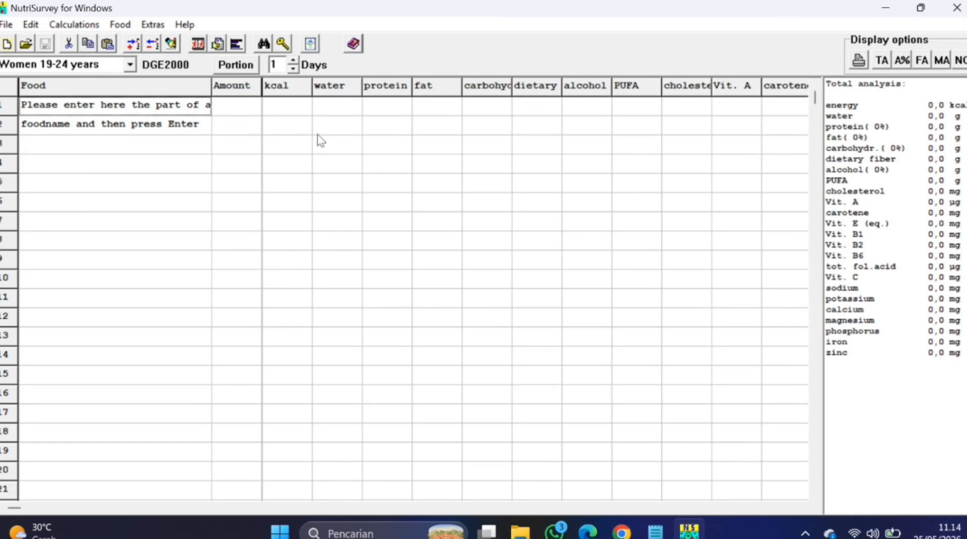
Step: Search for nasi in the first food row, choose nasi putih and set its daily amount to 100 g
{"action": "left_click", "coordinate": [194, 113]}
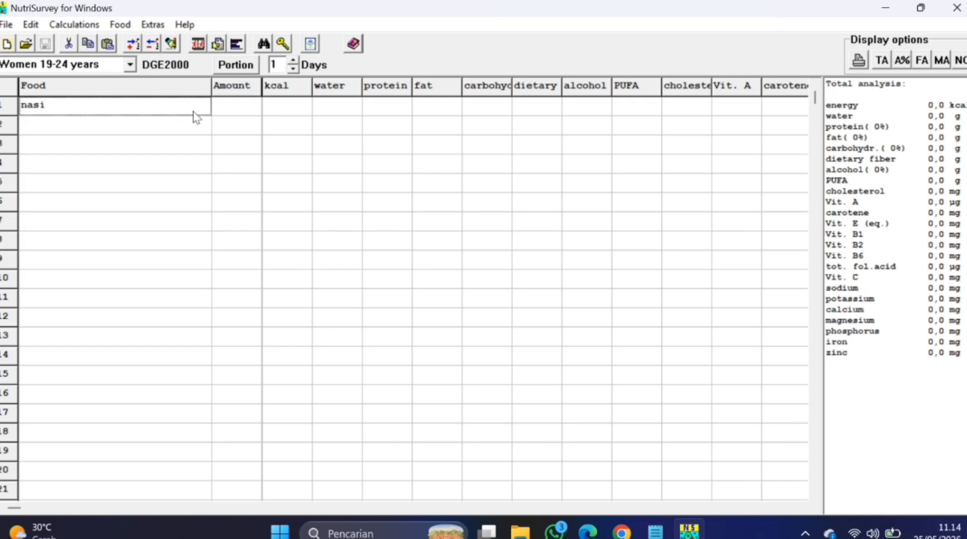
{"action": "key", "text": "Return"}
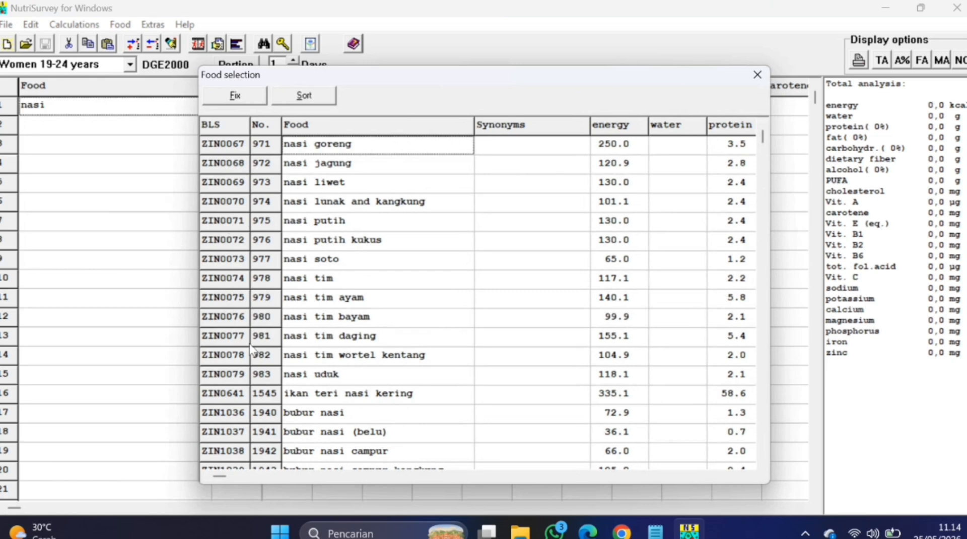
{"action": "left_click", "coordinate": [299, 226]}
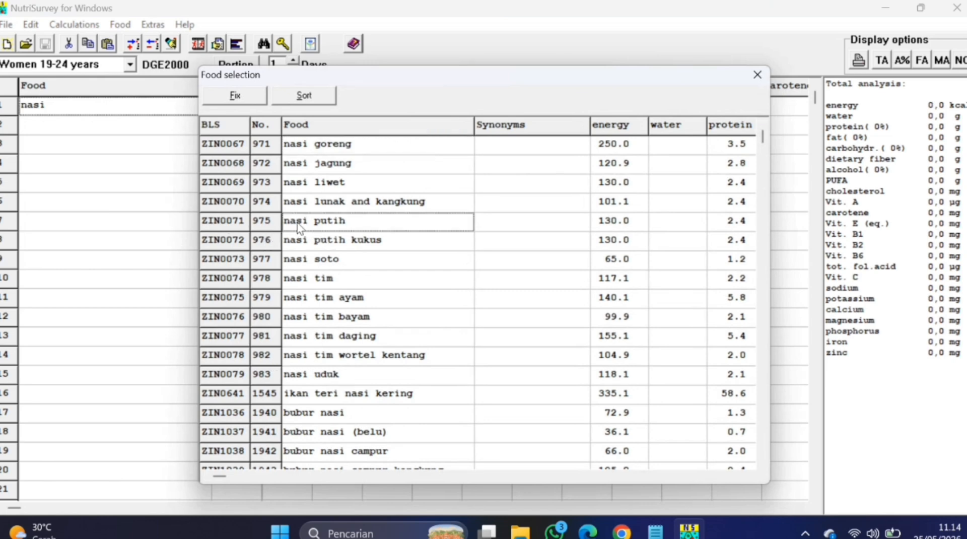
{"action": "double_click", "coordinate": [297, 223]}
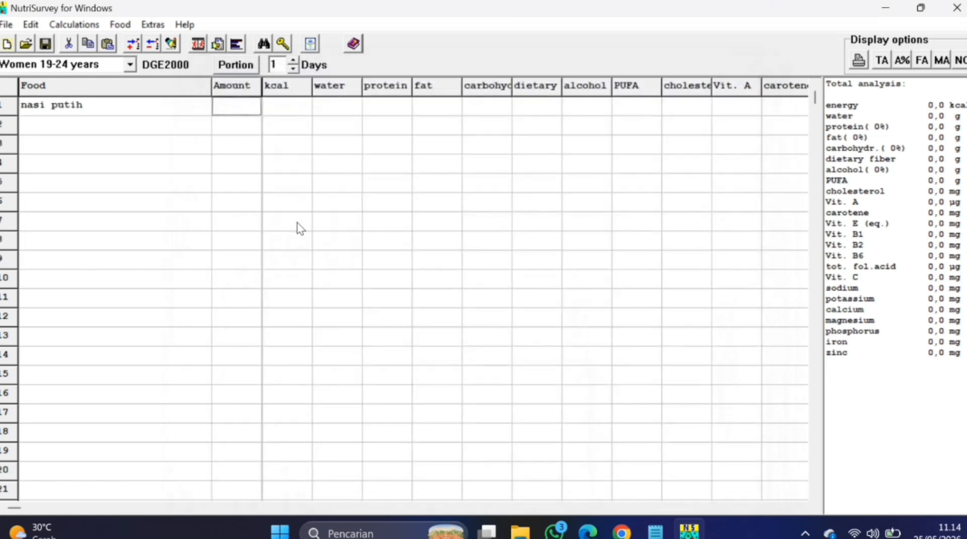
{"action": "double_click", "coordinate": [231, 103]}
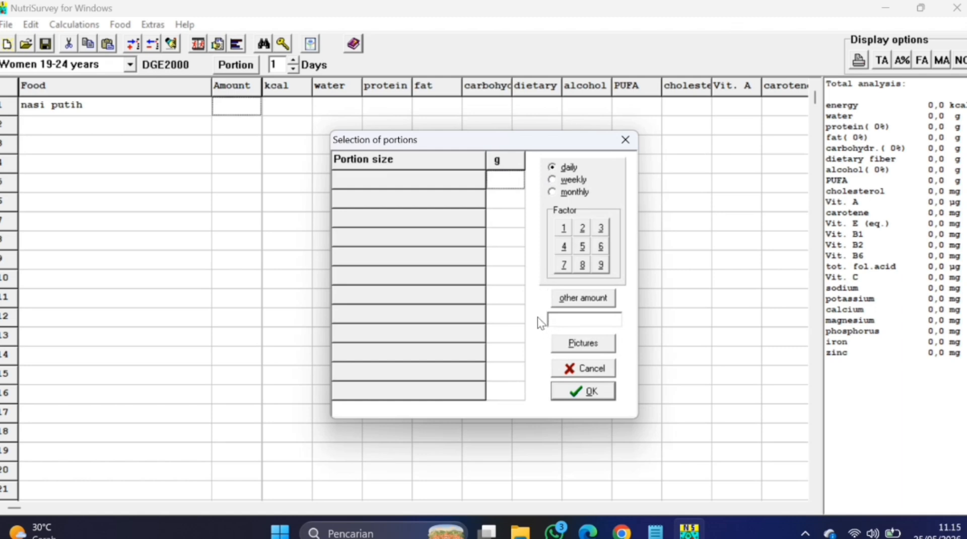
{"action": "left_click", "coordinate": [566, 322]}
{"action": "type", "text": "100"}
{"action": "key", "text": "Return"}
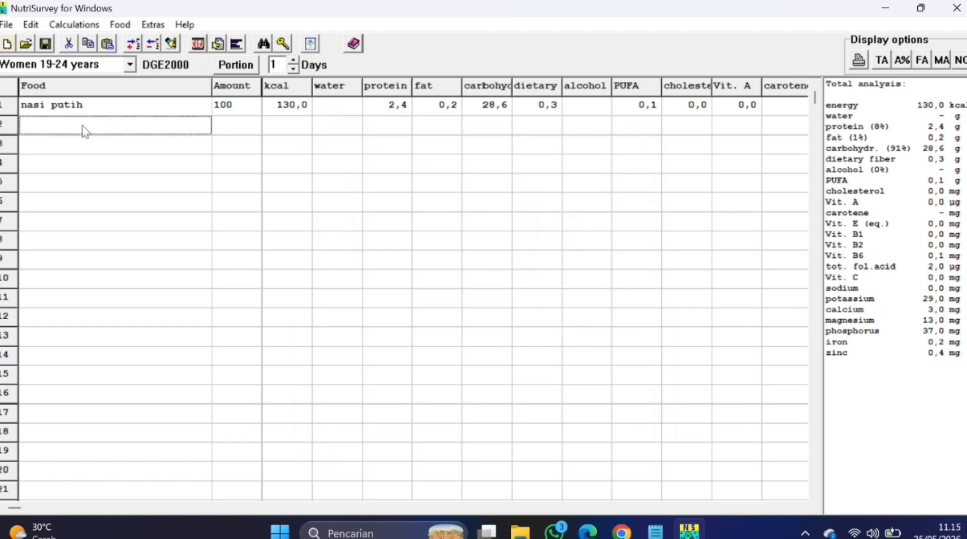
Step: Search for telur in the second food row, choose telur ceplok and set its daily amount to 56 g
{"action": "type", "text": "lur"}
{"action": "key", "text": "Return"}
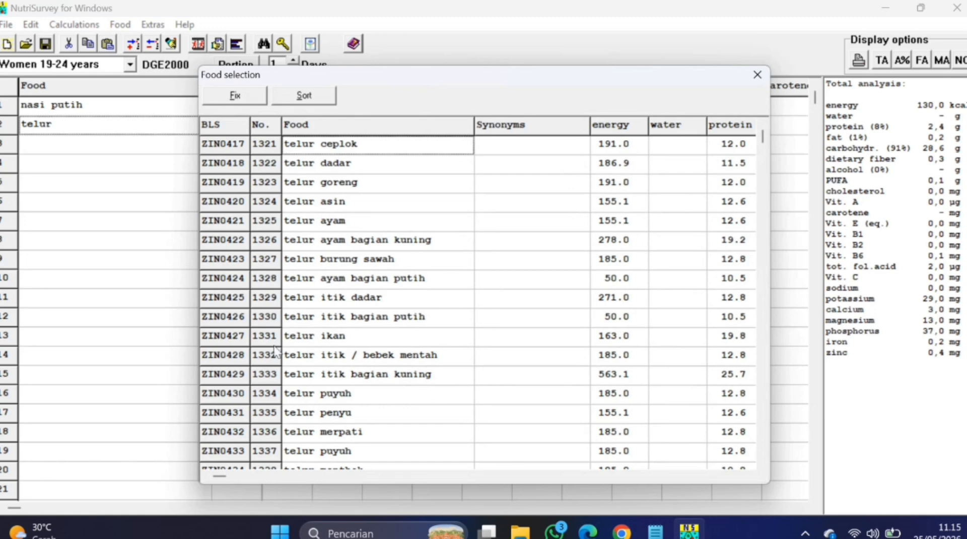
{"action": "double_click", "coordinate": [315, 146]}
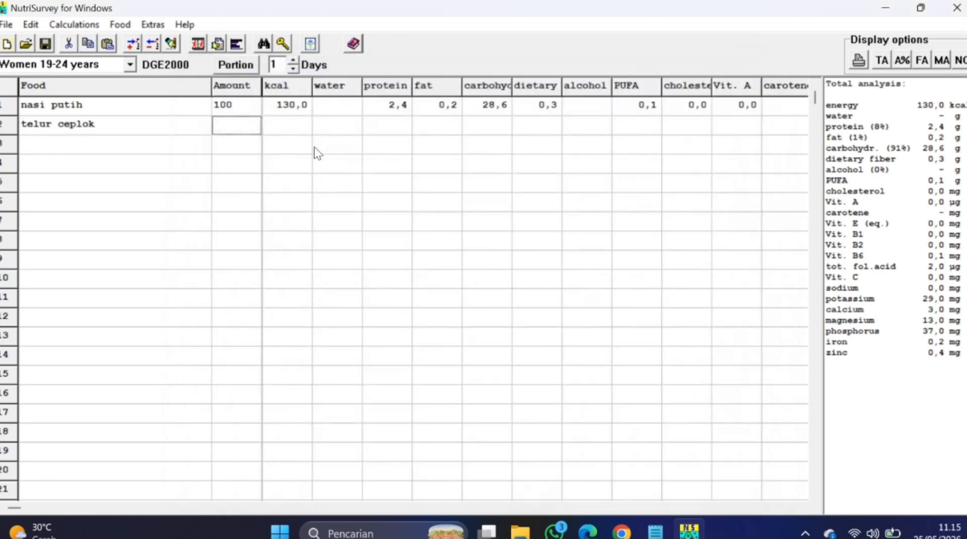
{"action": "double_click", "coordinate": [219, 128]}
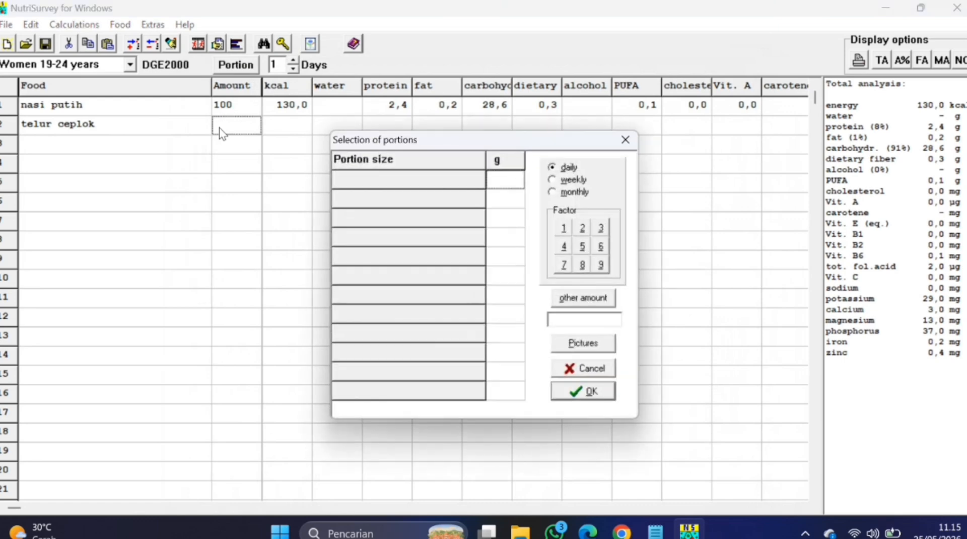
{"action": "left_click", "coordinate": [562, 315]}
{"action": "type", "text": "56"}
{"action": "key", "text": "Return"}
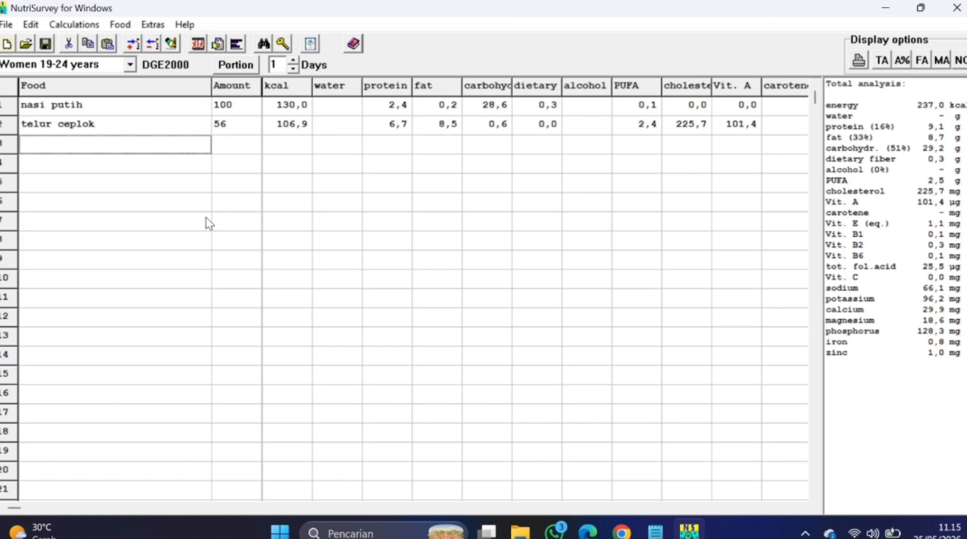
Step: Save the food plan in the Unduhan folder under the name catatan harian
{"action": "left_click", "coordinate": [7, 24]}
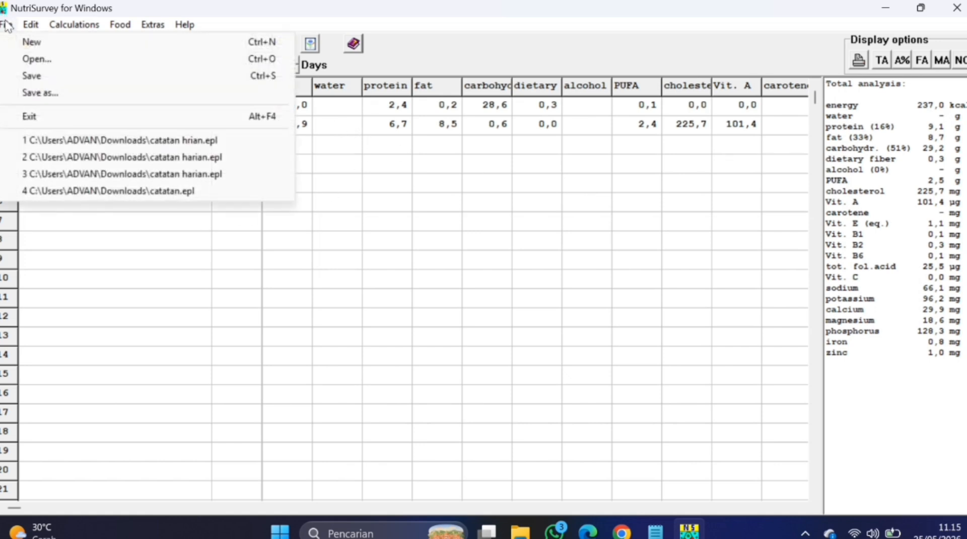
{"action": "left_click", "coordinate": [40, 94]}
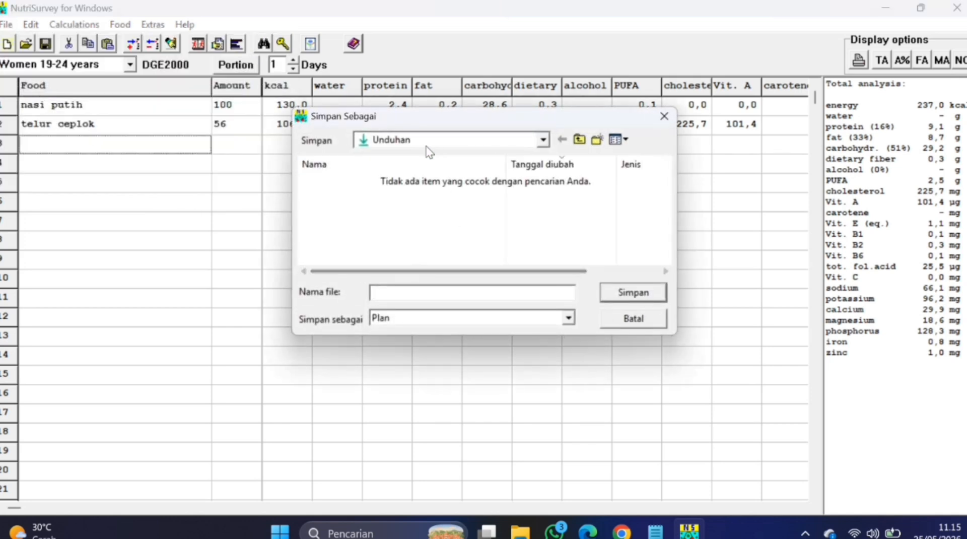
{"action": "left_click", "coordinate": [543, 141]}
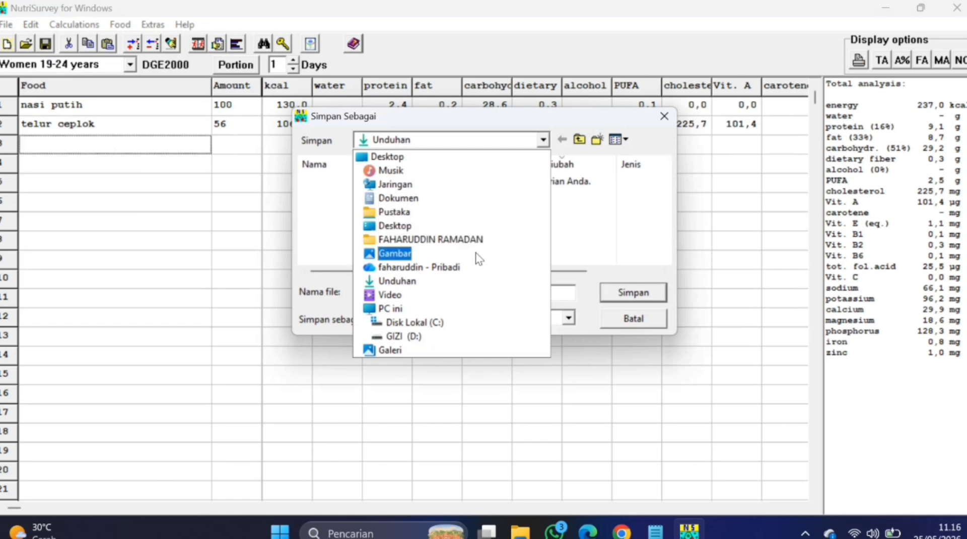
{"action": "left_click", "coordinate": [390, 281]}
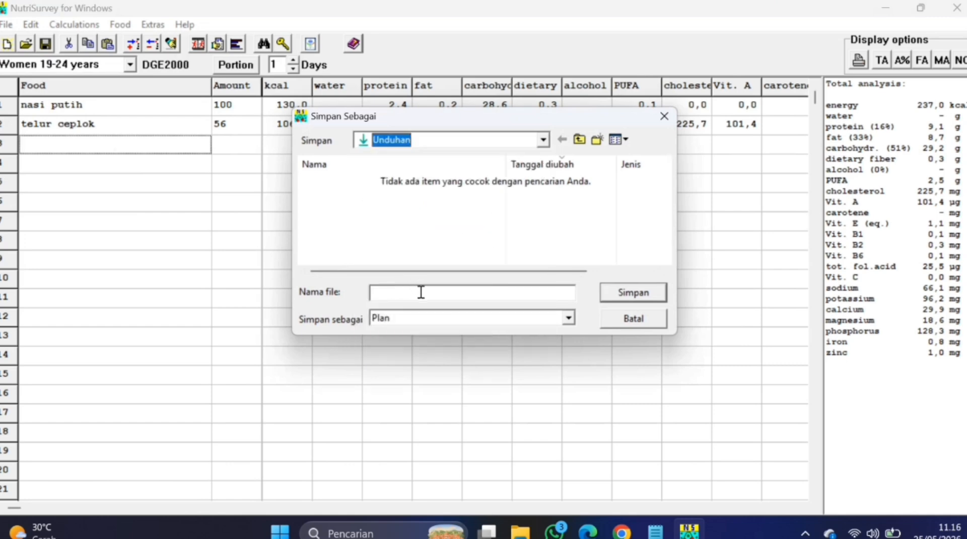
{"action": "left_click", "coordinate": [383, 294]}
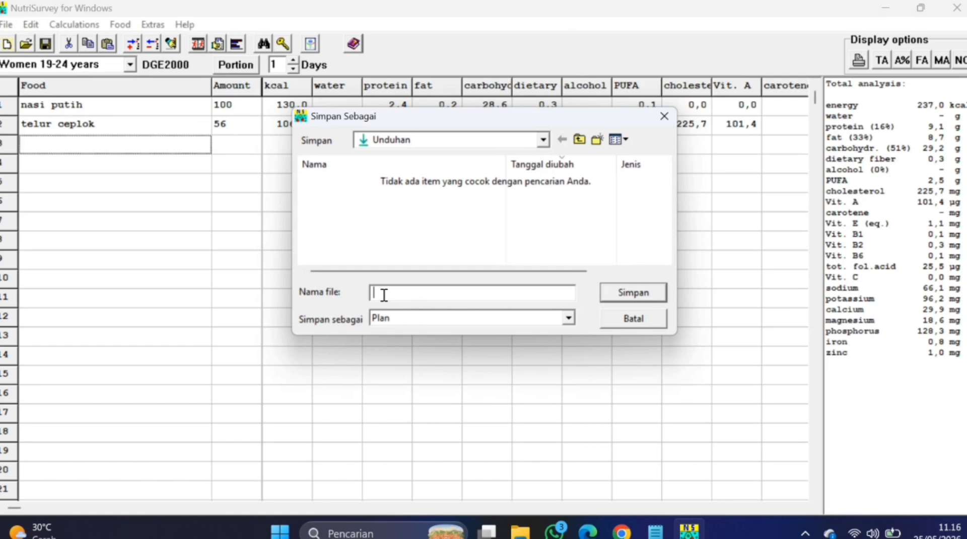
{"action": "type", "text": "catatan harian"}
{"action": "left_click", "coordinate": [615, 298]}
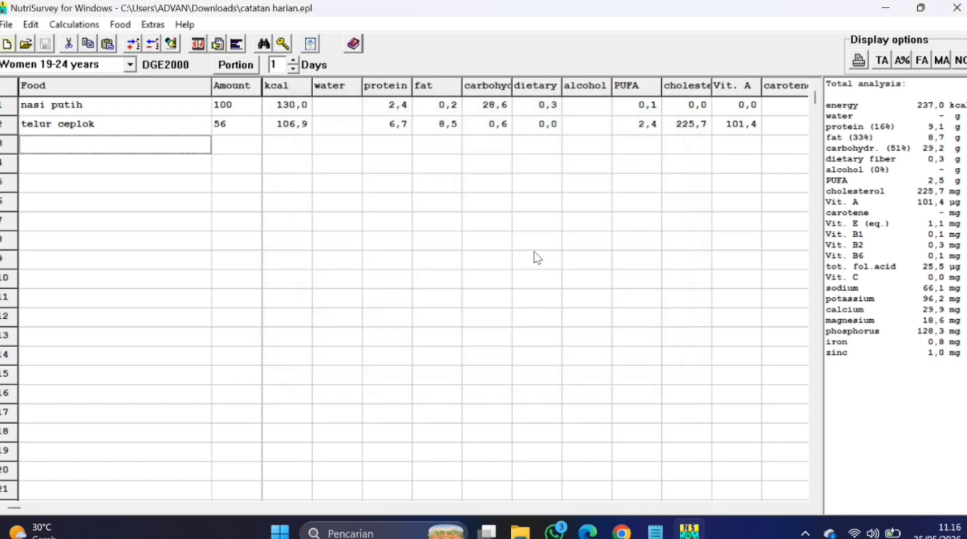
Step: Close NutriSurvey, switch to File Explorer and open the catatan harian file from Unduhan with nutrisurvey
{"action": "left_click", "coordinate": [962, 11]}
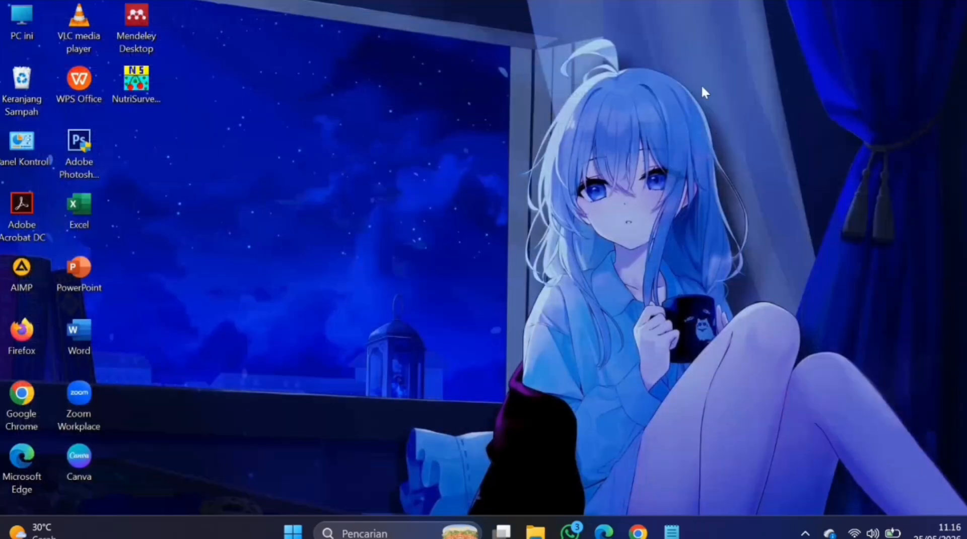
{"action": "left_click", "coordinate": [535, 532]}
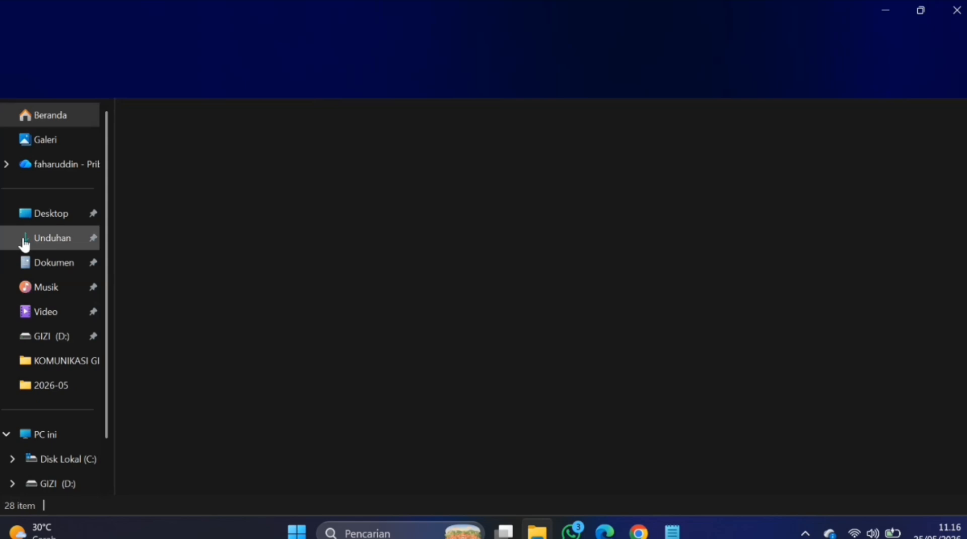
{"action": "left_click", "coordinate": [28, 243]}
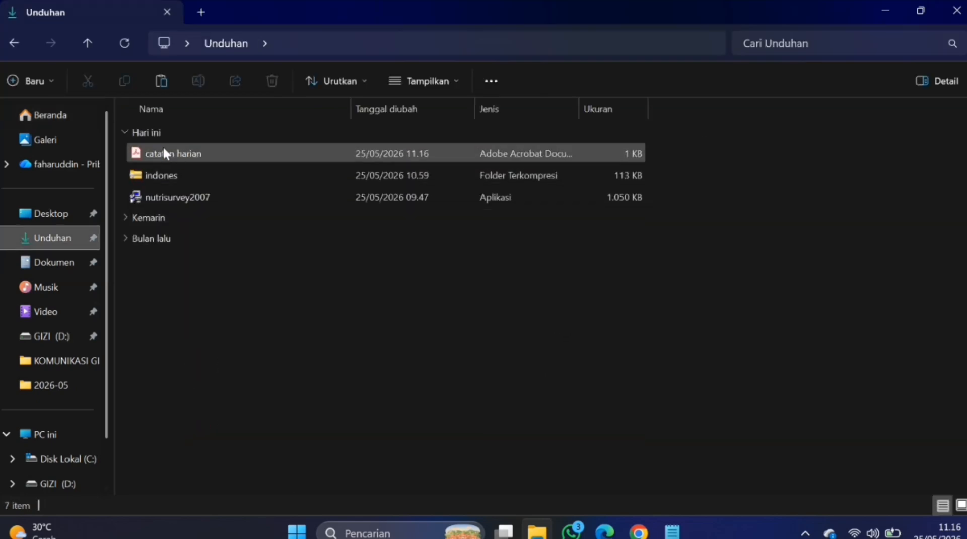
{"action": "left_click", "coordinate": [152, 157]}
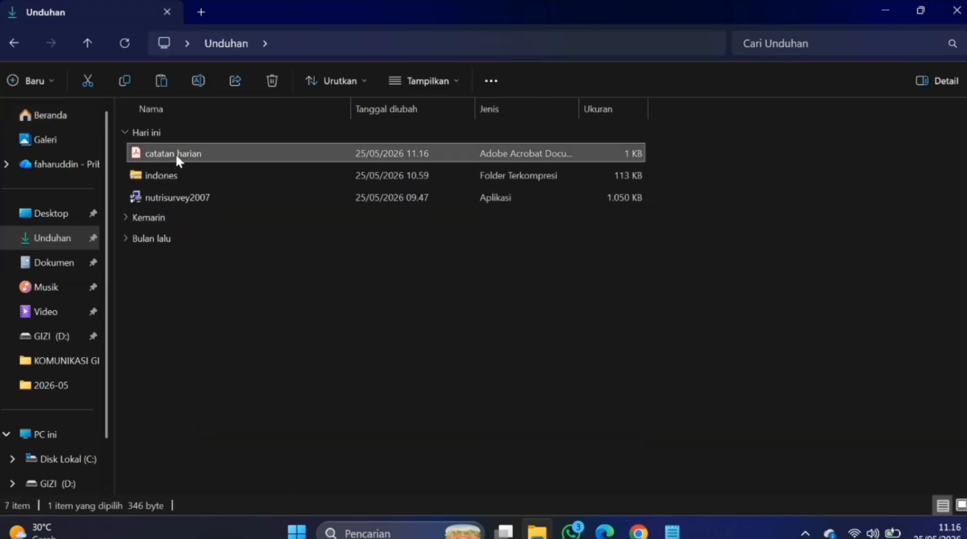
{"action": "right_click", "coordinate": [237, 147]}
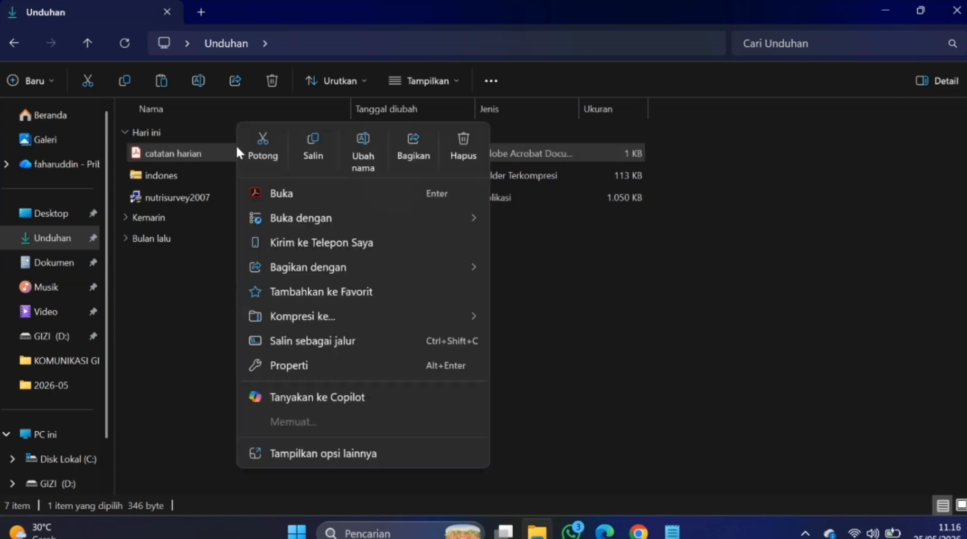
{"action": "mouse_move", "coordinate": [262, 215]}
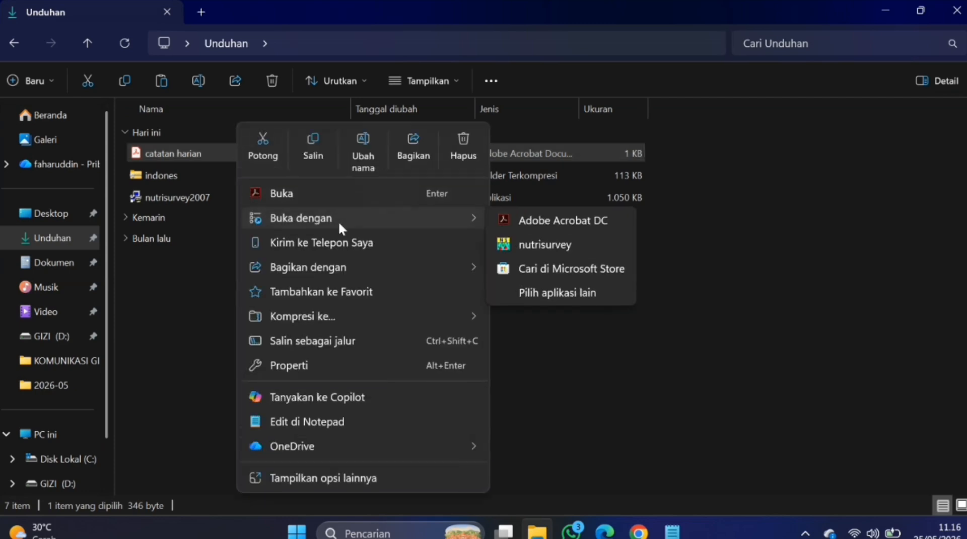
{"action": "left_click", "coordinate": [524, 246]}
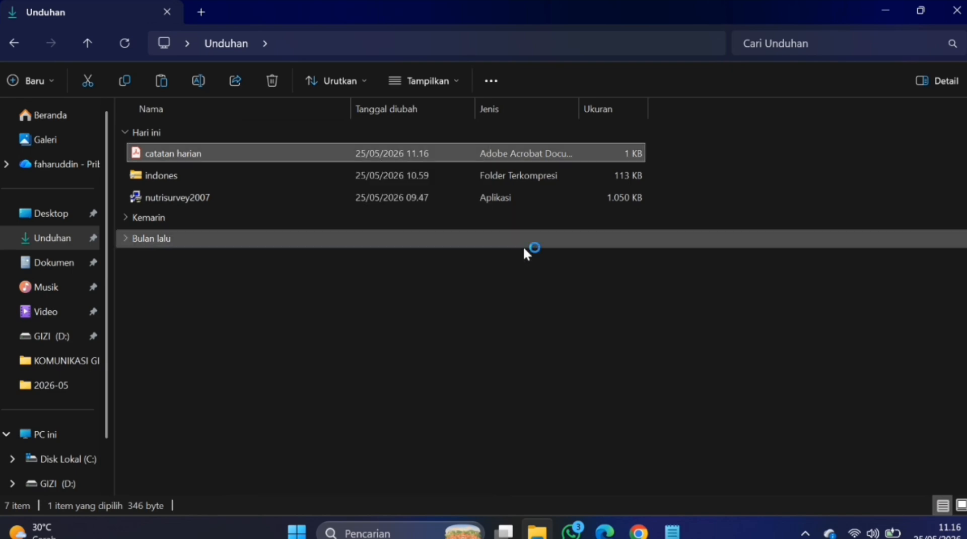